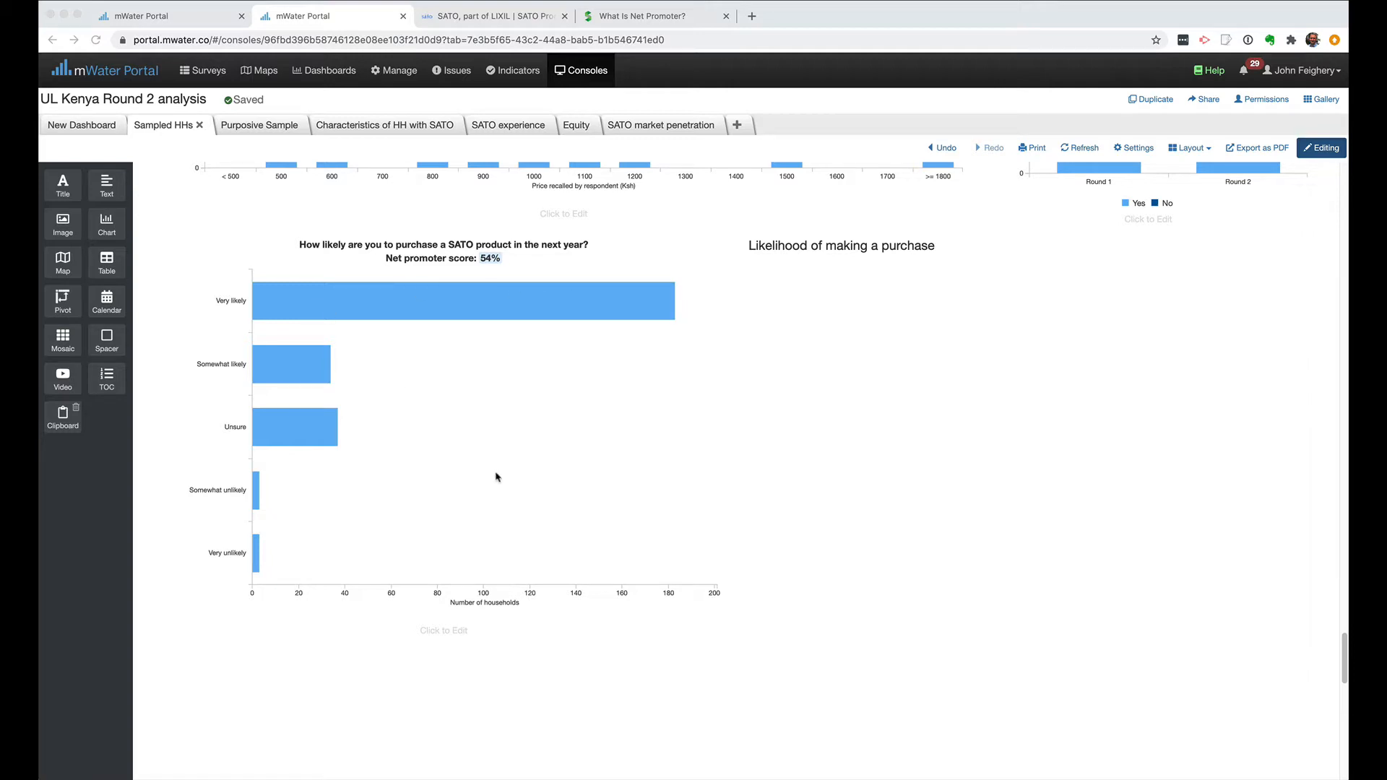
In the survey design, try each answer to question HW4 on buying a SATO product, from Very likely to Very unlikely.
left_click(935, 434)
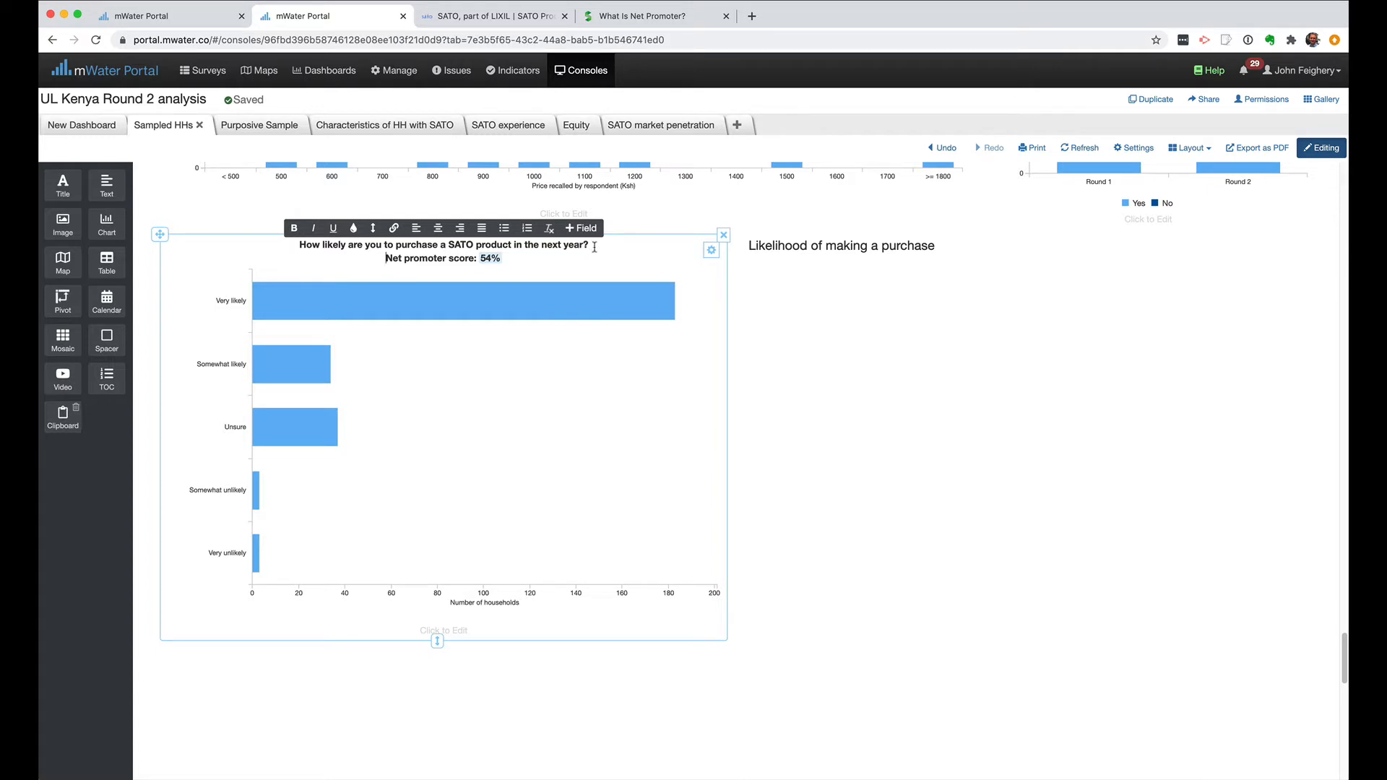
left_click(159, 17)
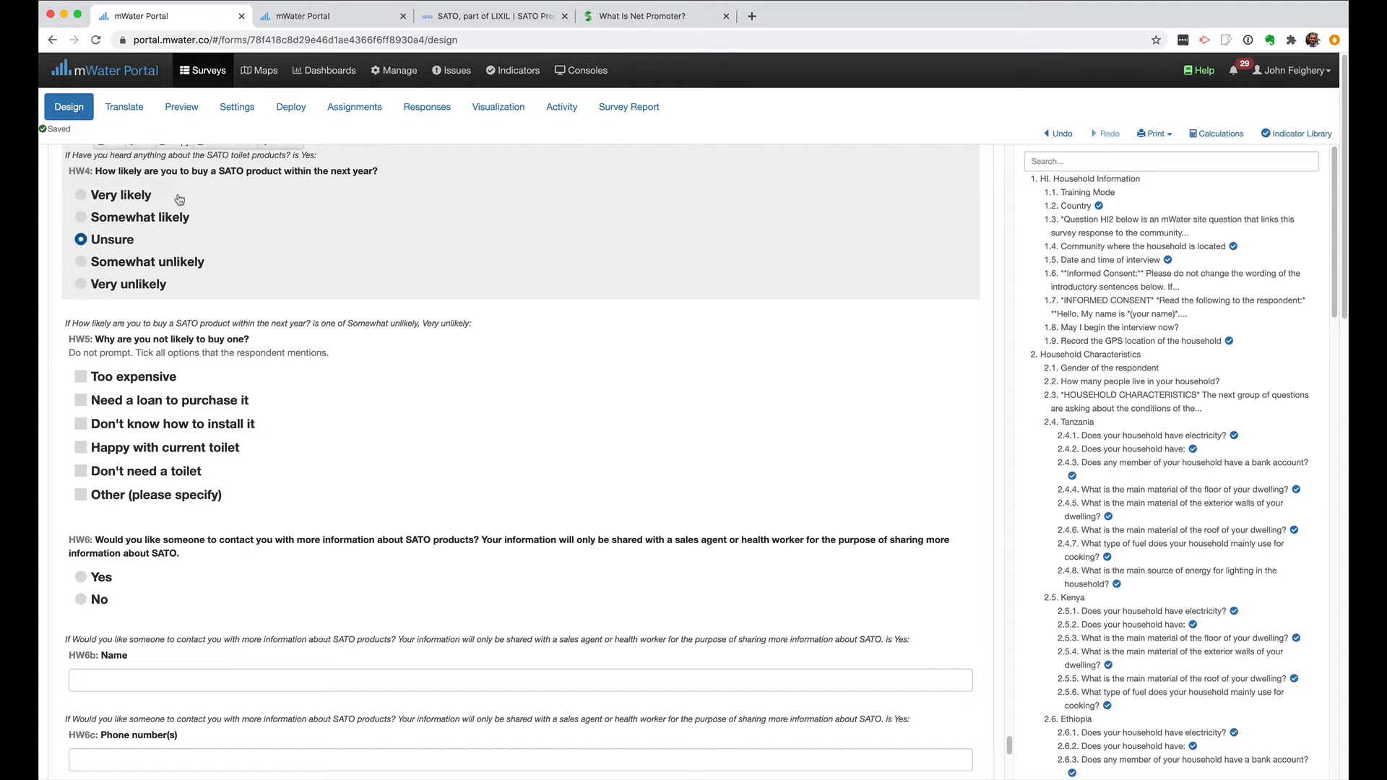
left_click(130, 200)
left_click(139, 216)
left_click(120, 200)
left_click(118, 222)
left_click(119, 244)
left_click(128, 265)
left_click(121, 284)
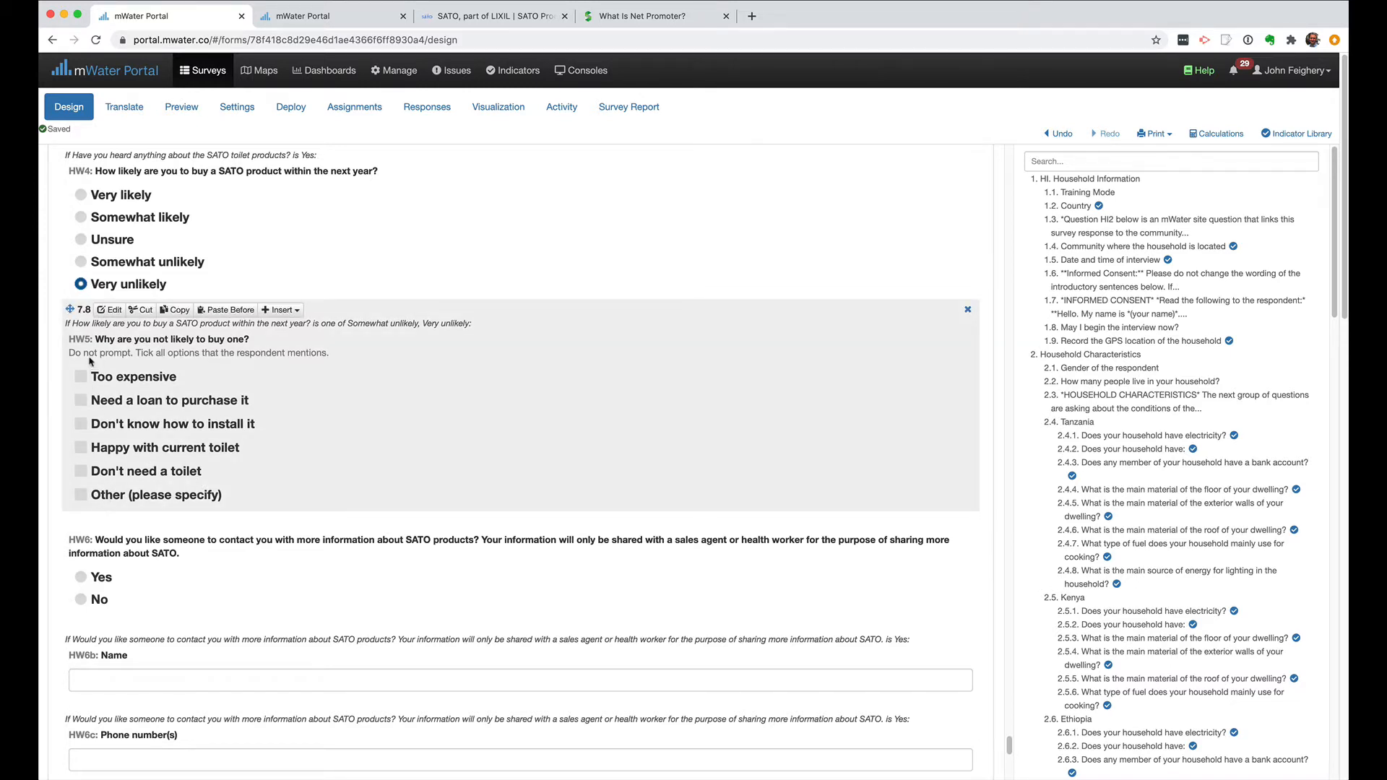
Examine the settings of question HW5 without changing them, and test its "Other (please specify)" choice with the text box.
left_click(110, 309)
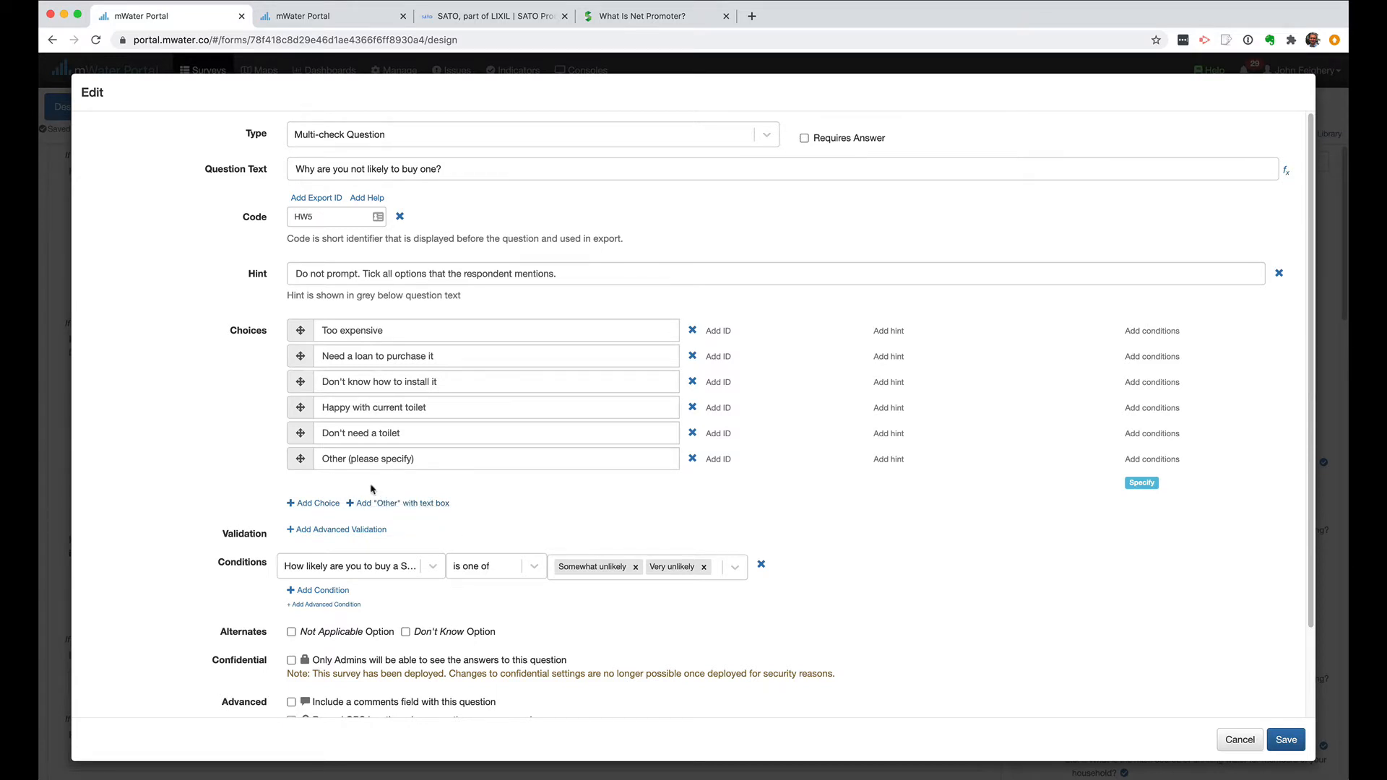
left_click(521, 457)
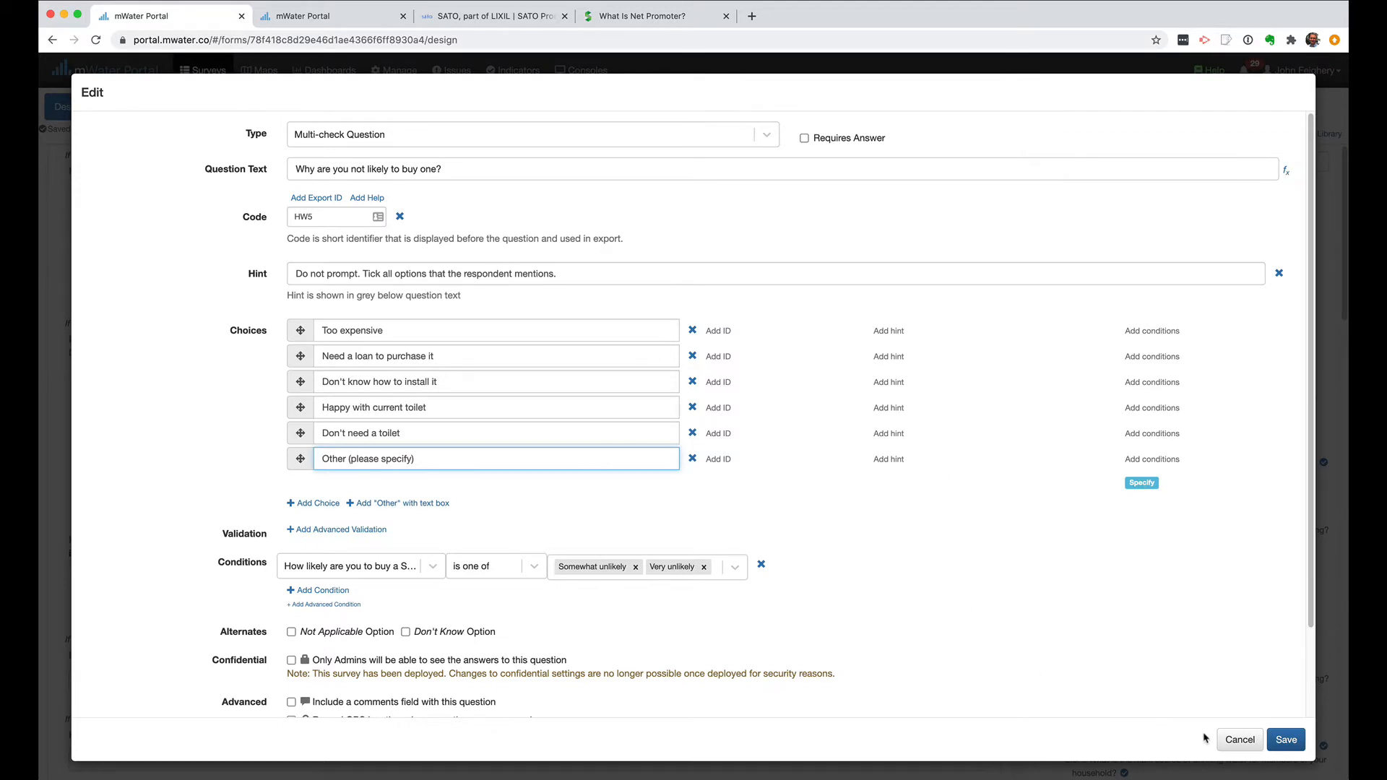
left_click(1232, 739)
left_click(119, 500)
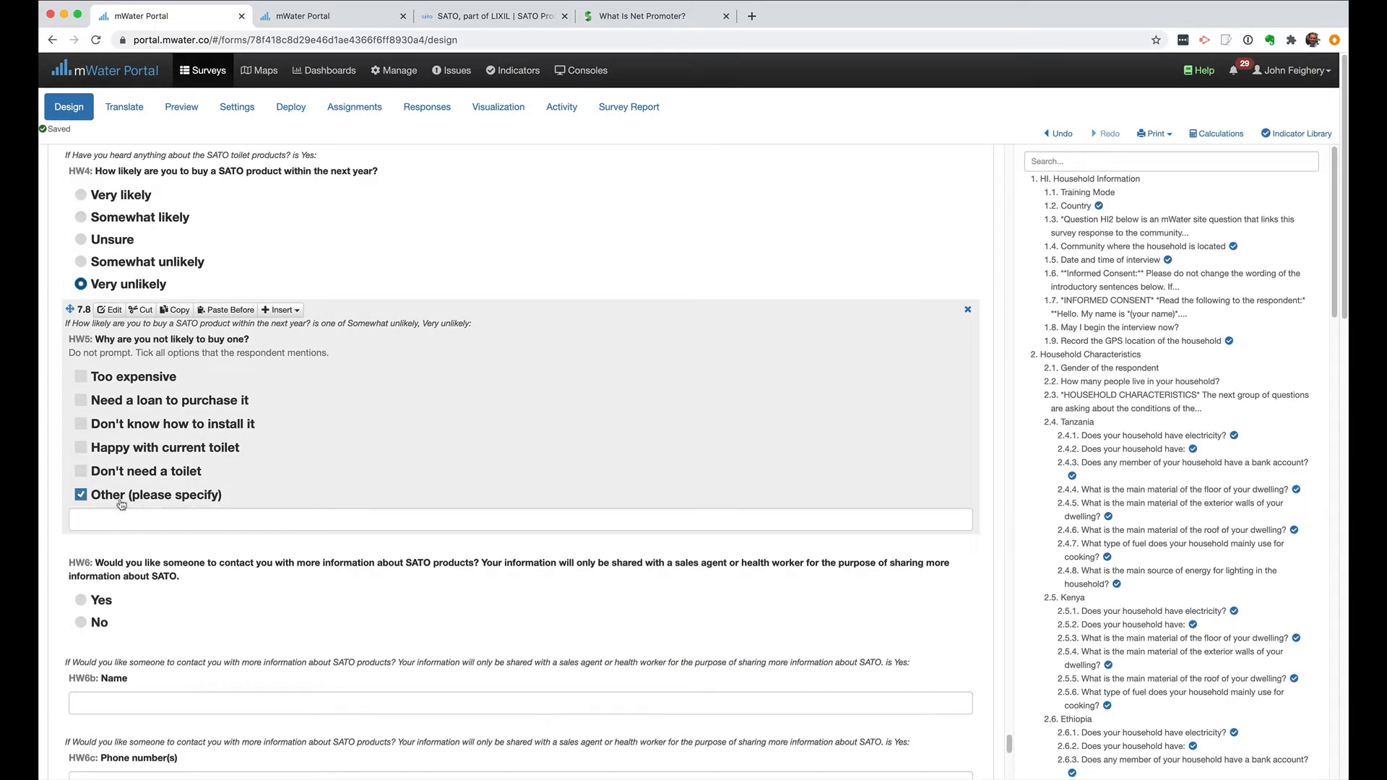
left_click(127, 525)
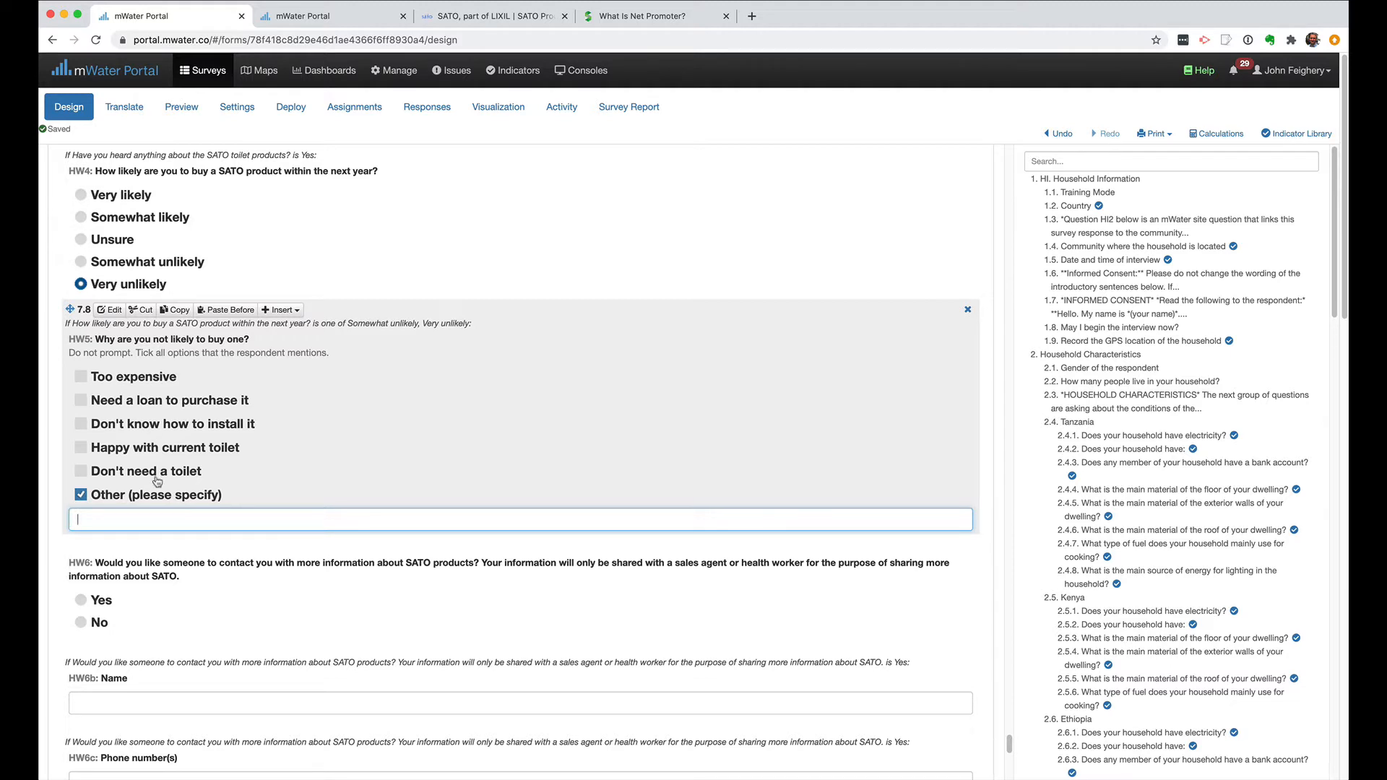
left_click(138, 497)
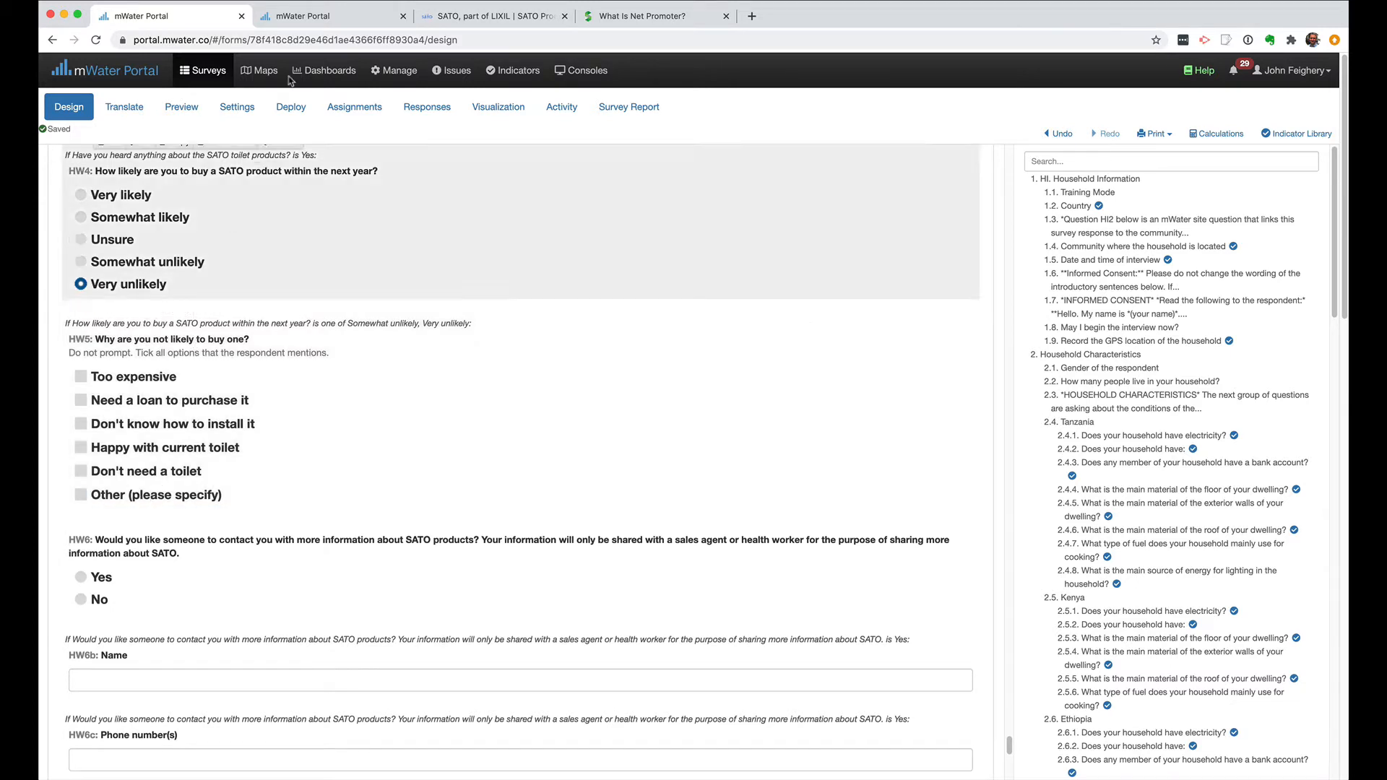
In the console, add a bar chart below the "Likelihood of making a purchase" text, using the Household Survey UNICEF LIXIL (v1.4) data source.
left_click(318, 15)
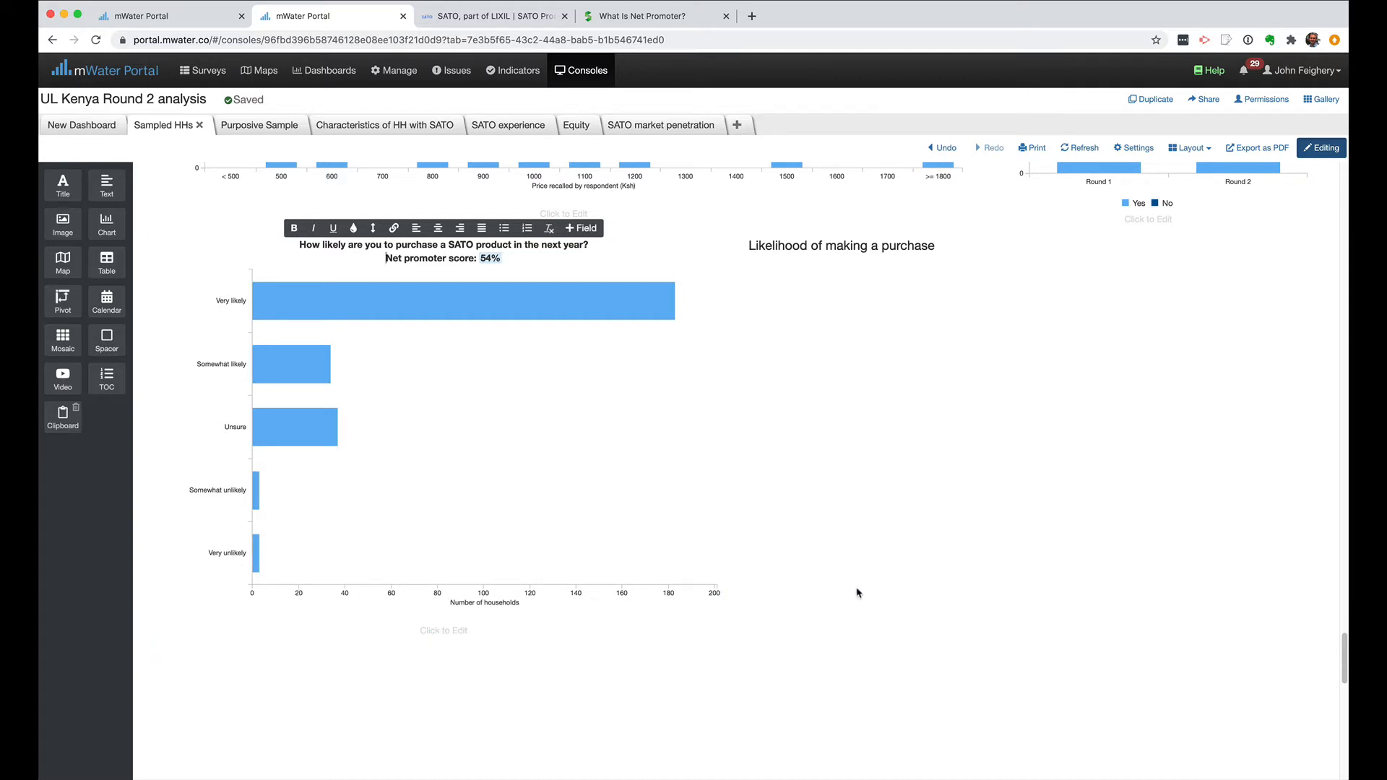
mouse_move(590, 294)
left_click_drag(107, 225, 850, 289)
left_click(981, 414)
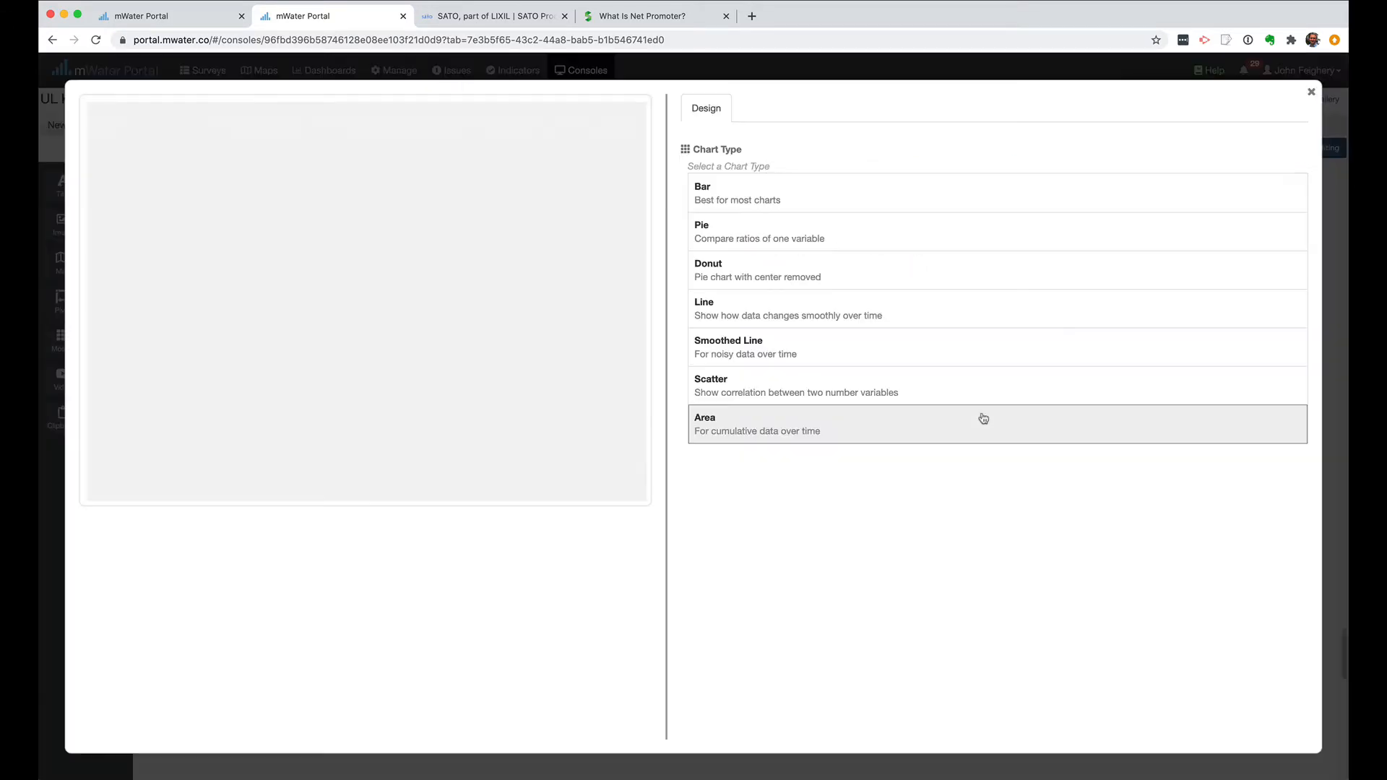
left_click(721, 199)
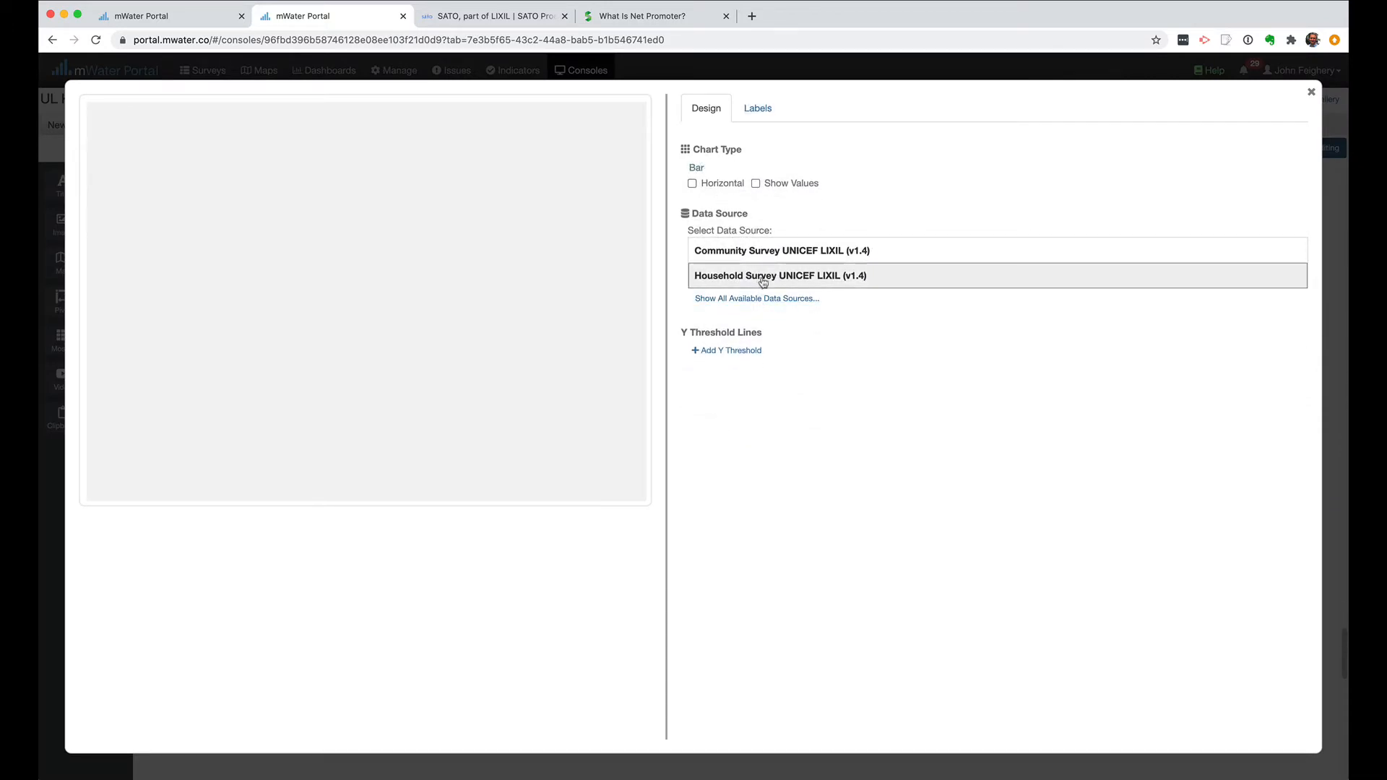
left_click(764, 282)
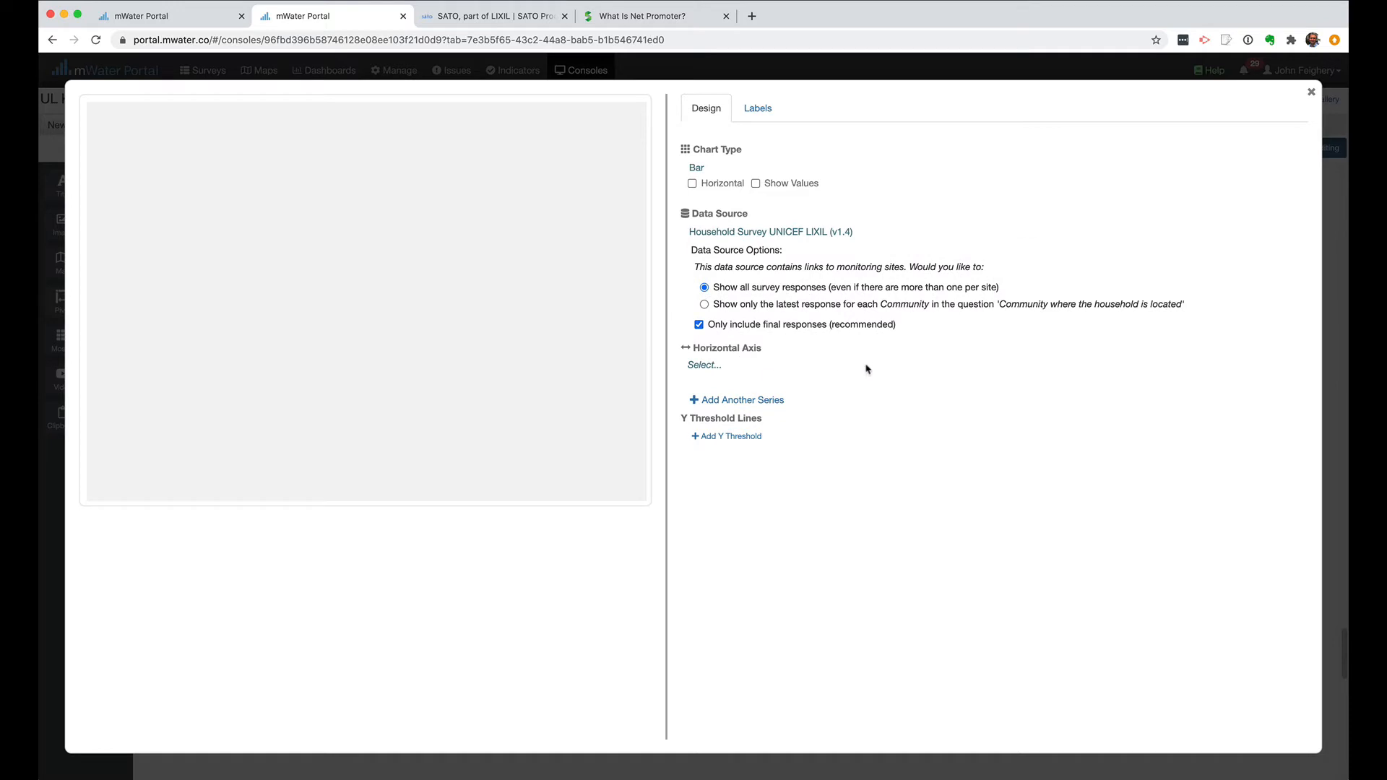
Set the chart's horizontal axis to "Why are you not likely to buy one?" from the Households without SATO Product section.
left_click(698, 365)
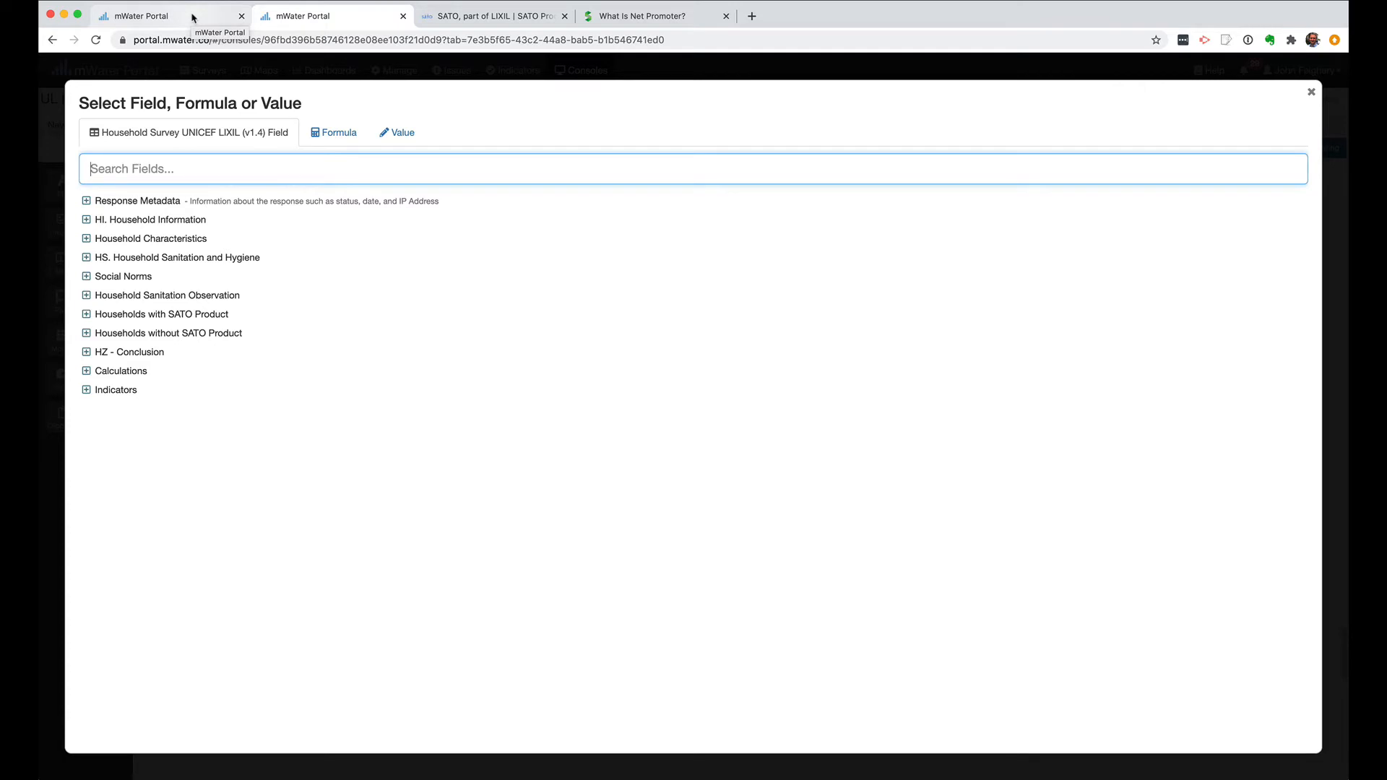
left_click(86, 334)
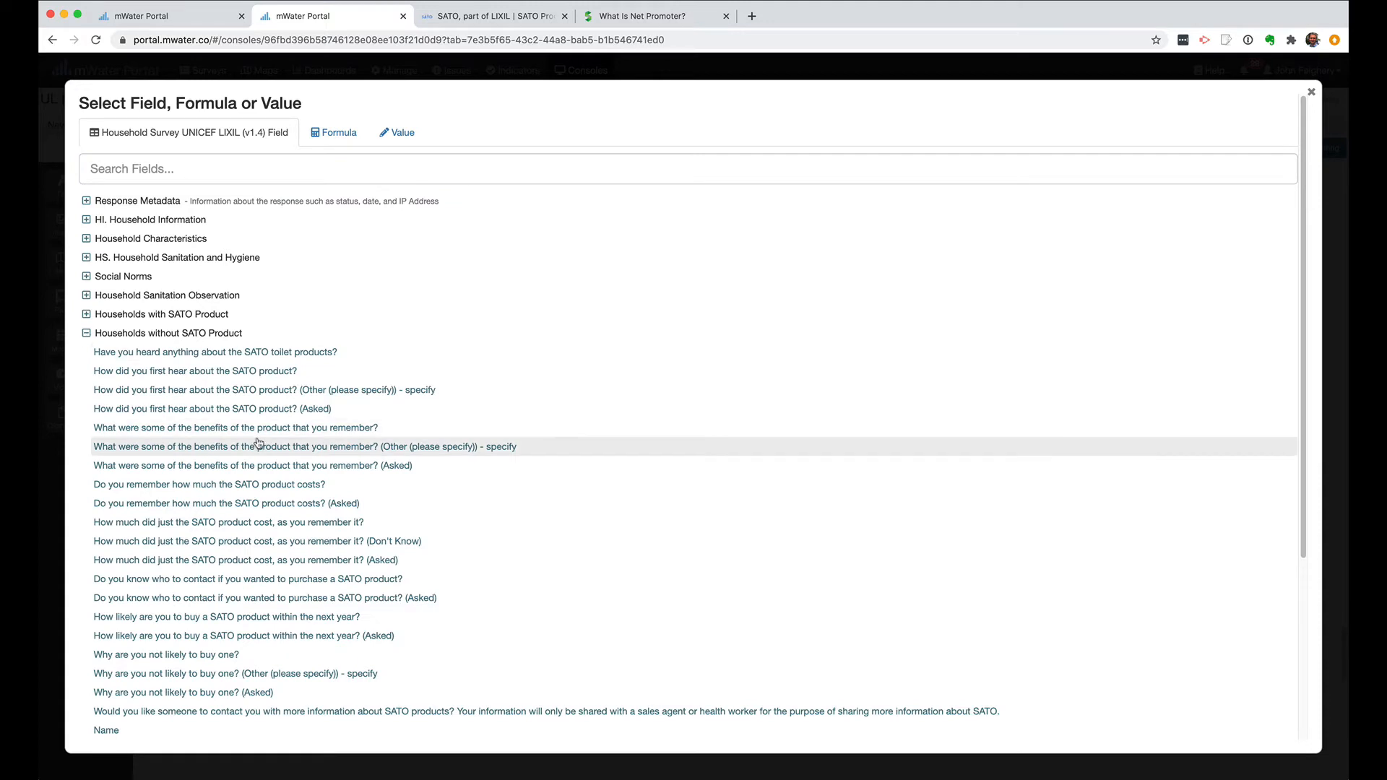
scroll(259, 443, "down", 3)
scroll(259, 443, "down", 3)
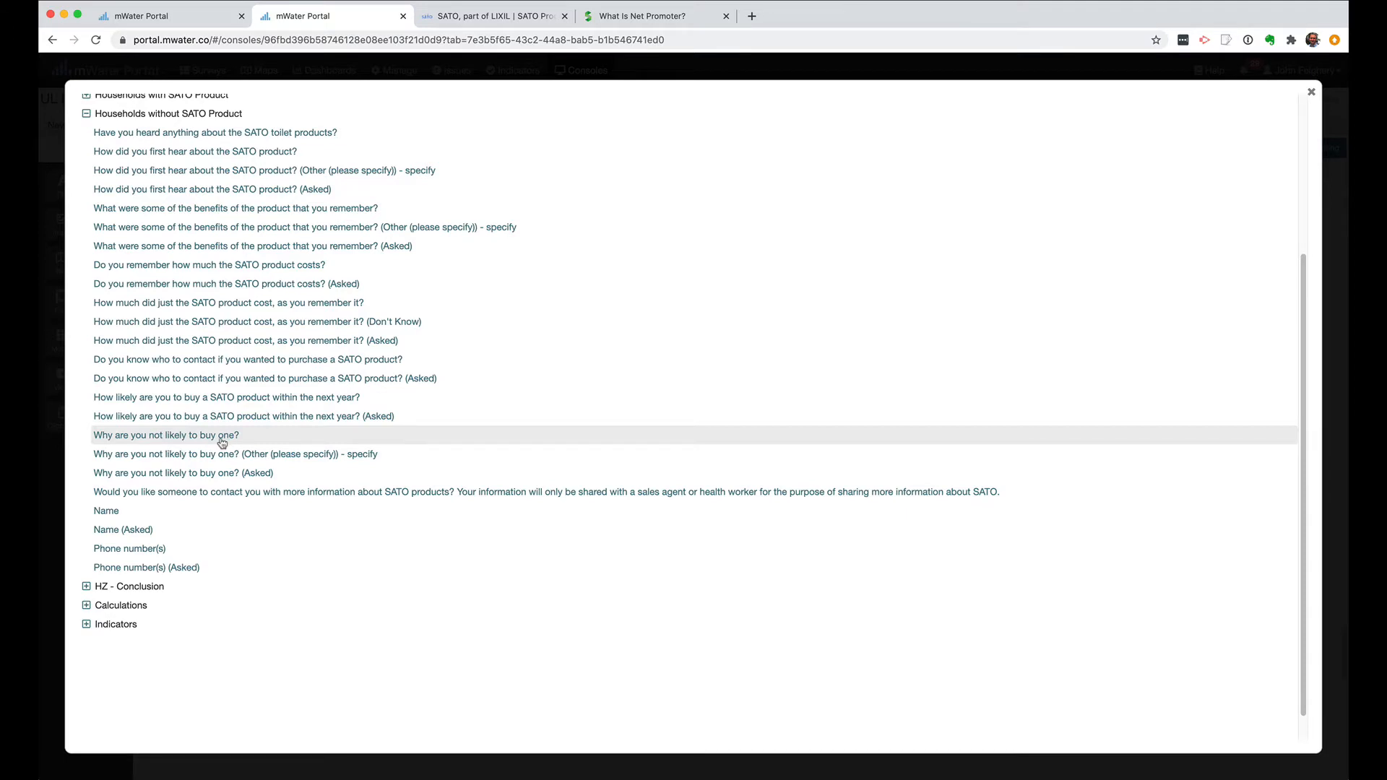
left_click(221, 440)
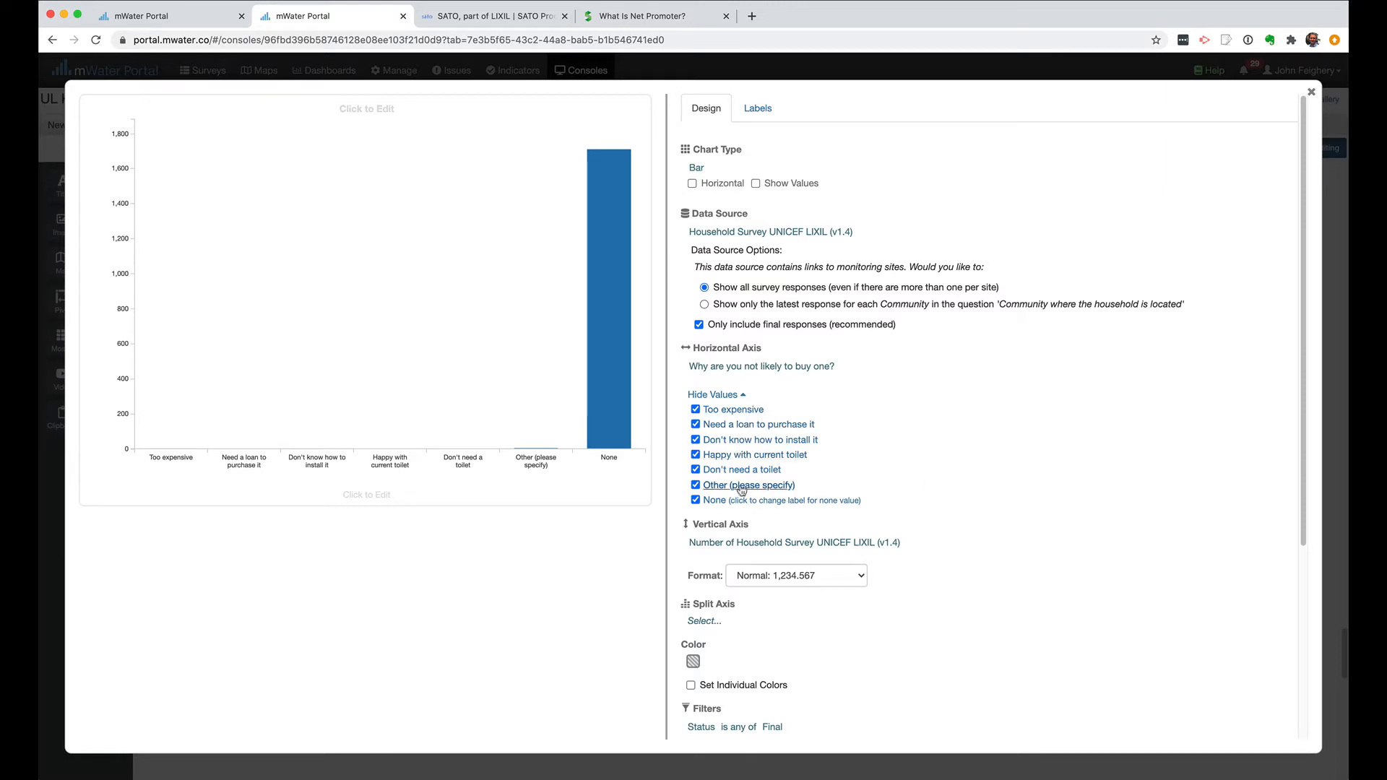
Exclude the None value from the chart and make its bars horizontal.
left_click(695, 501)
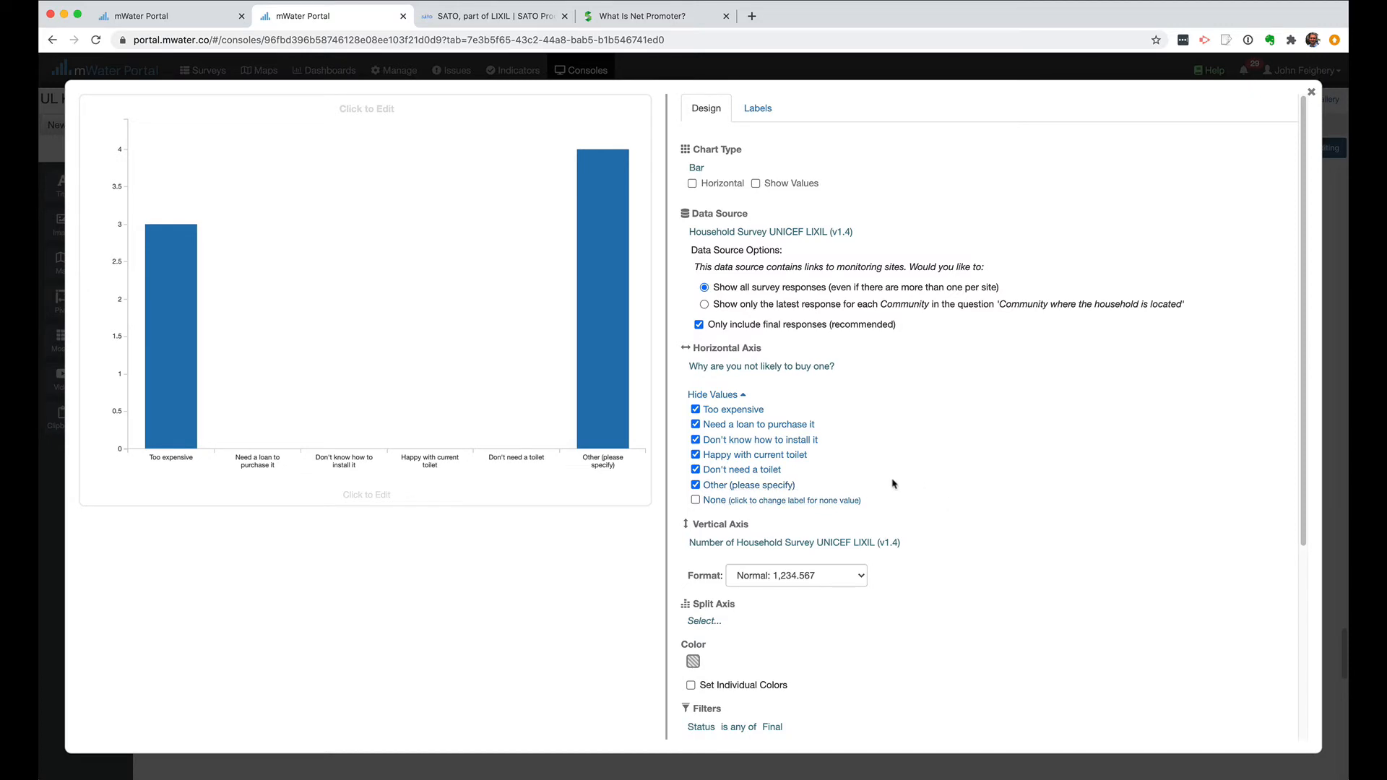
mouse_move(621, 416)
left_click_drag(730, 184, 679, 188)
left_click(692, 185)
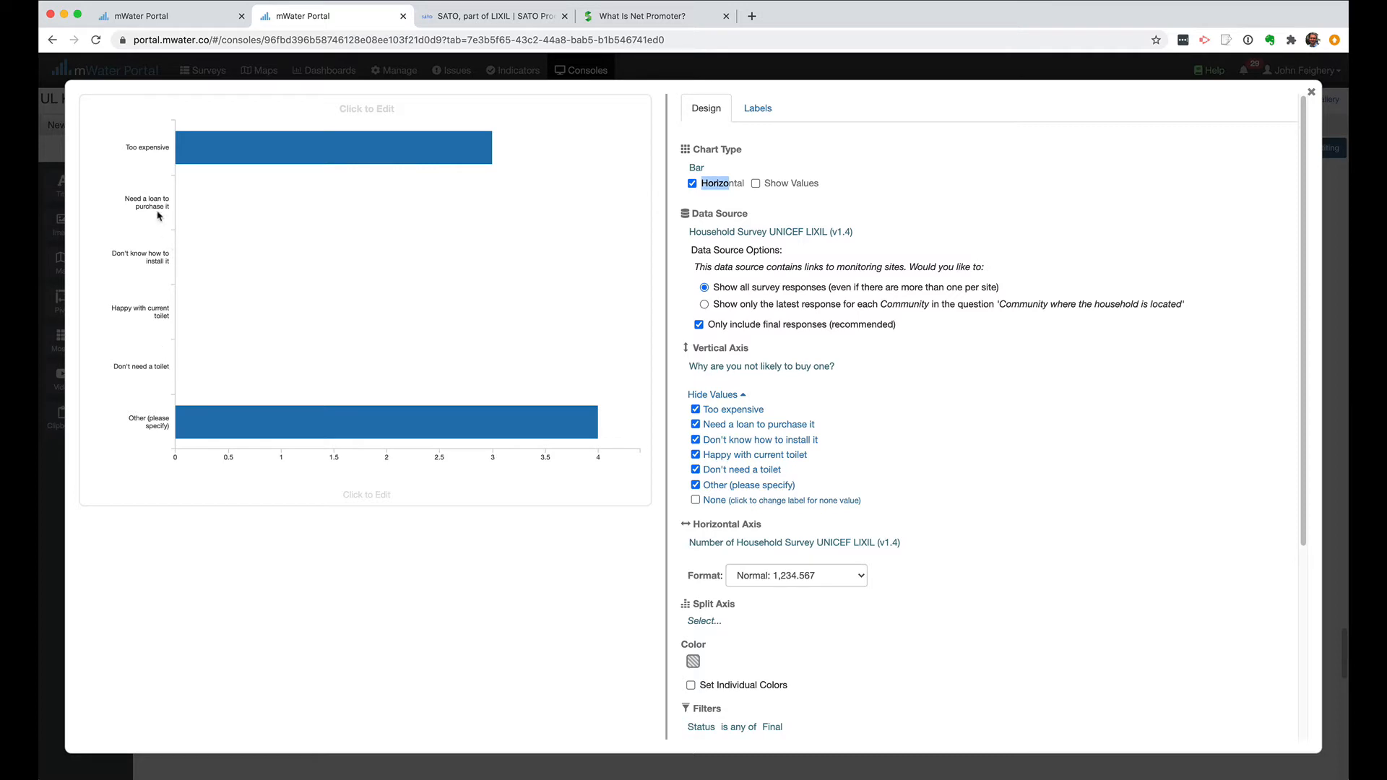
mouse_move(249, 153)
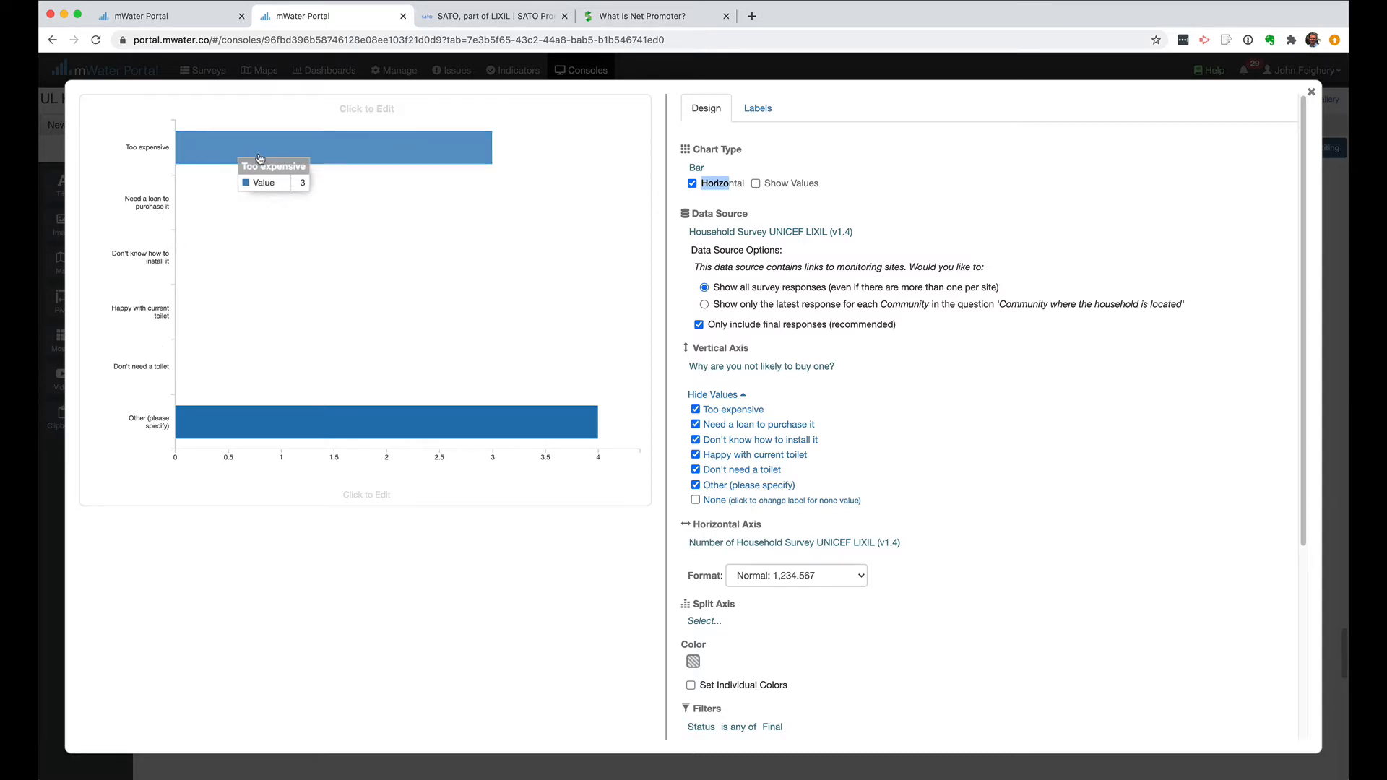
mouse_move(355, 443)
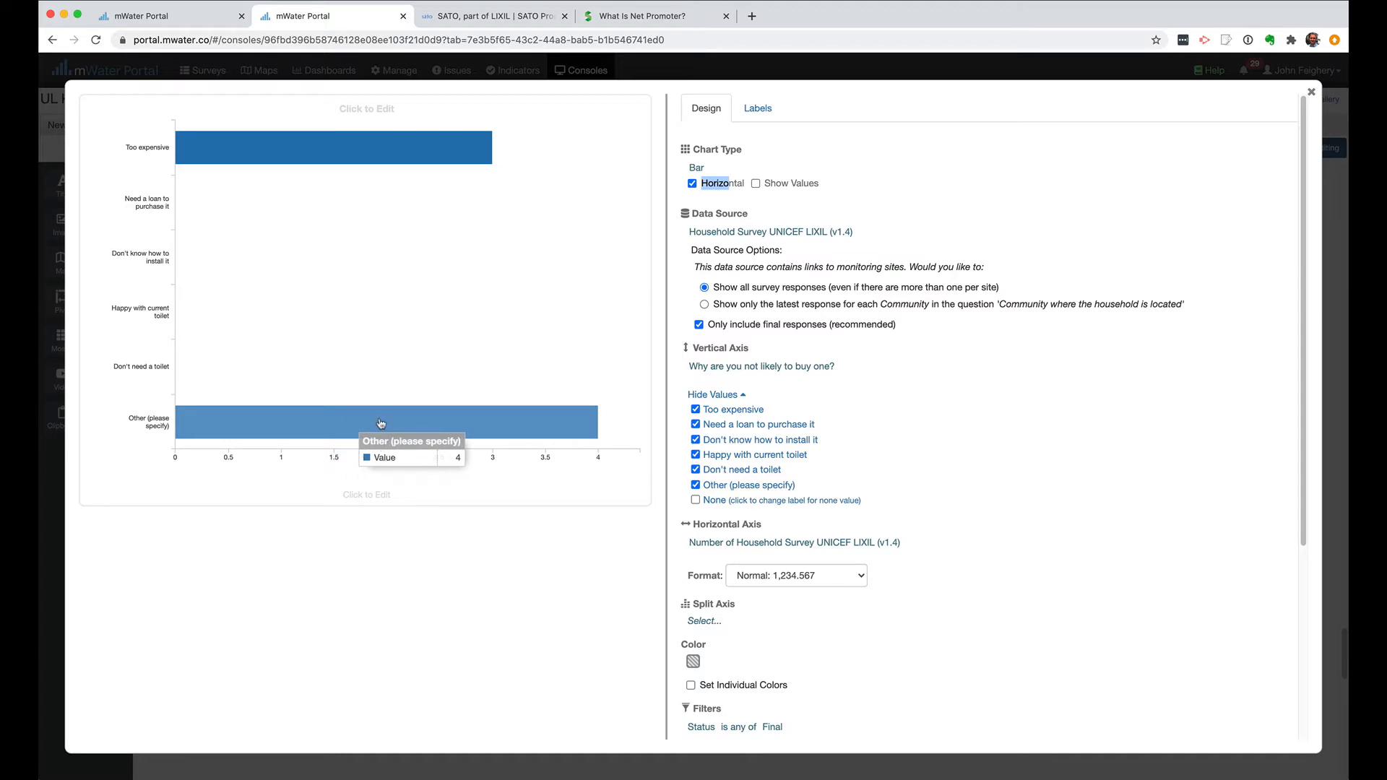
mouse_move(375, 151)
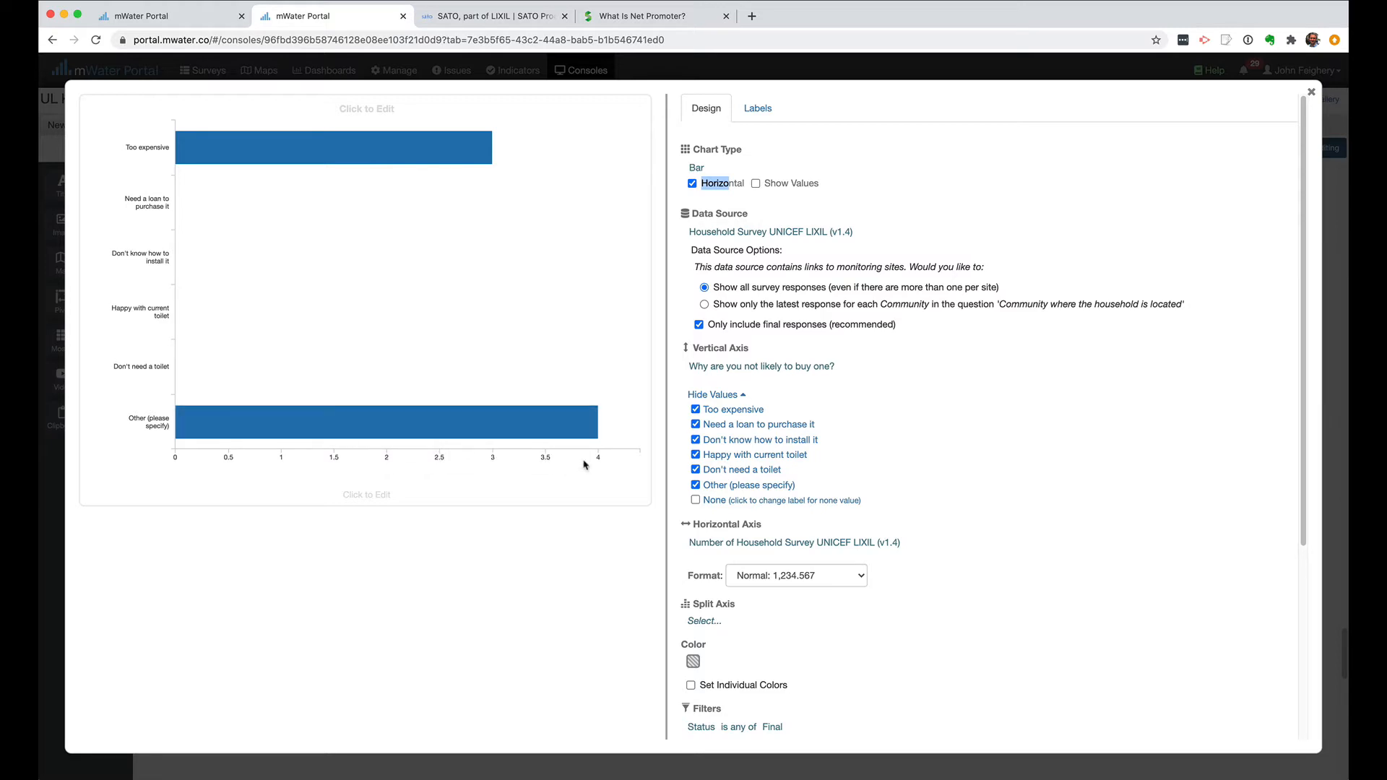
left_click(936, 270)
mouse_move(515, 425)
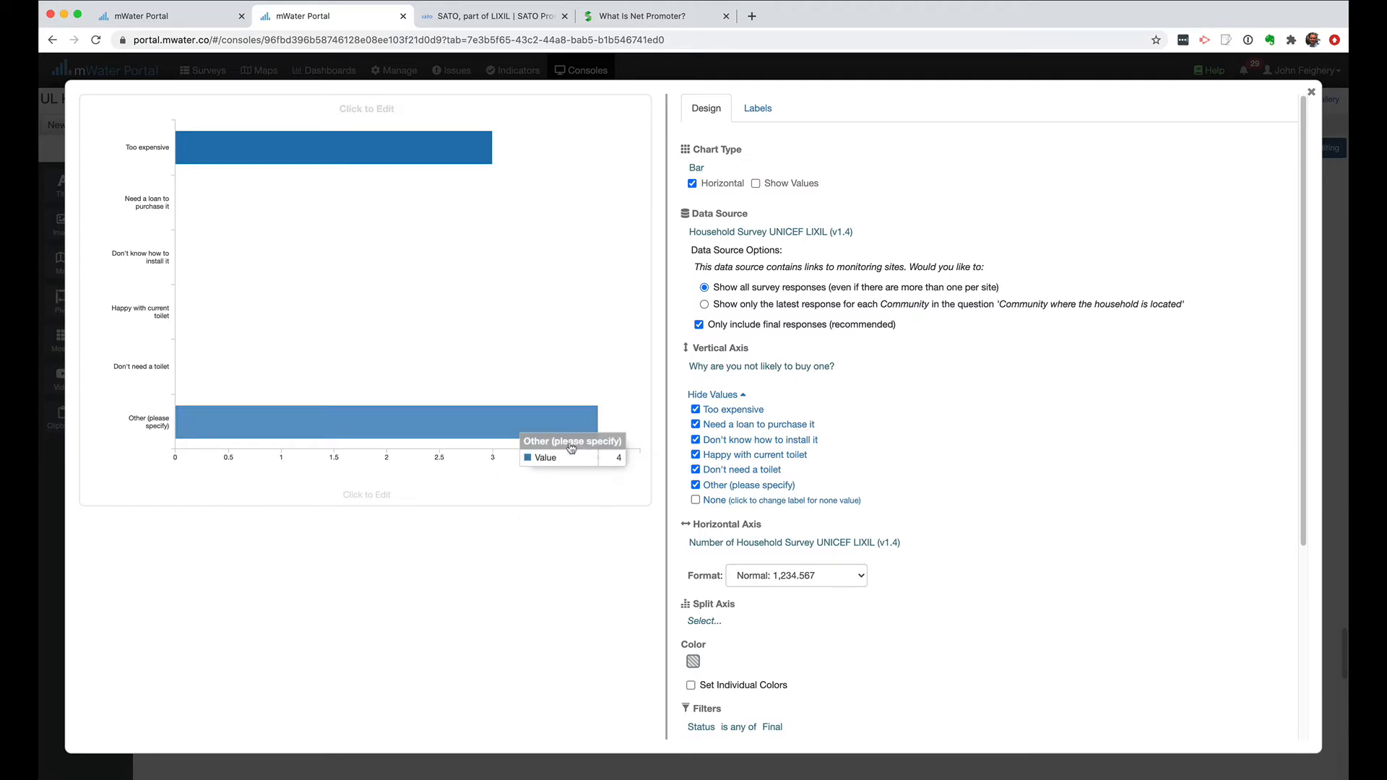
mouse_move(560, 422)
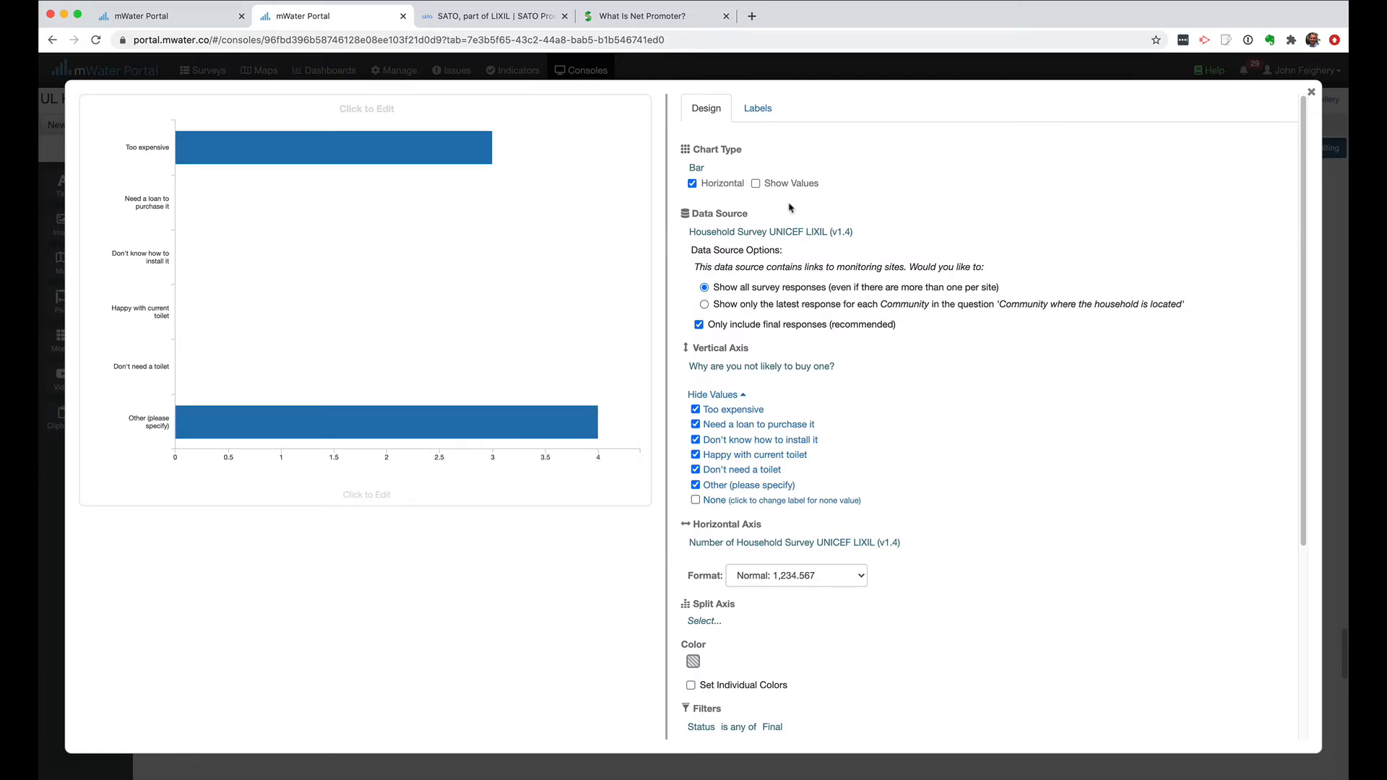
Show the horizontal axis label and set it to "Number of households".
left_click(767, 113)
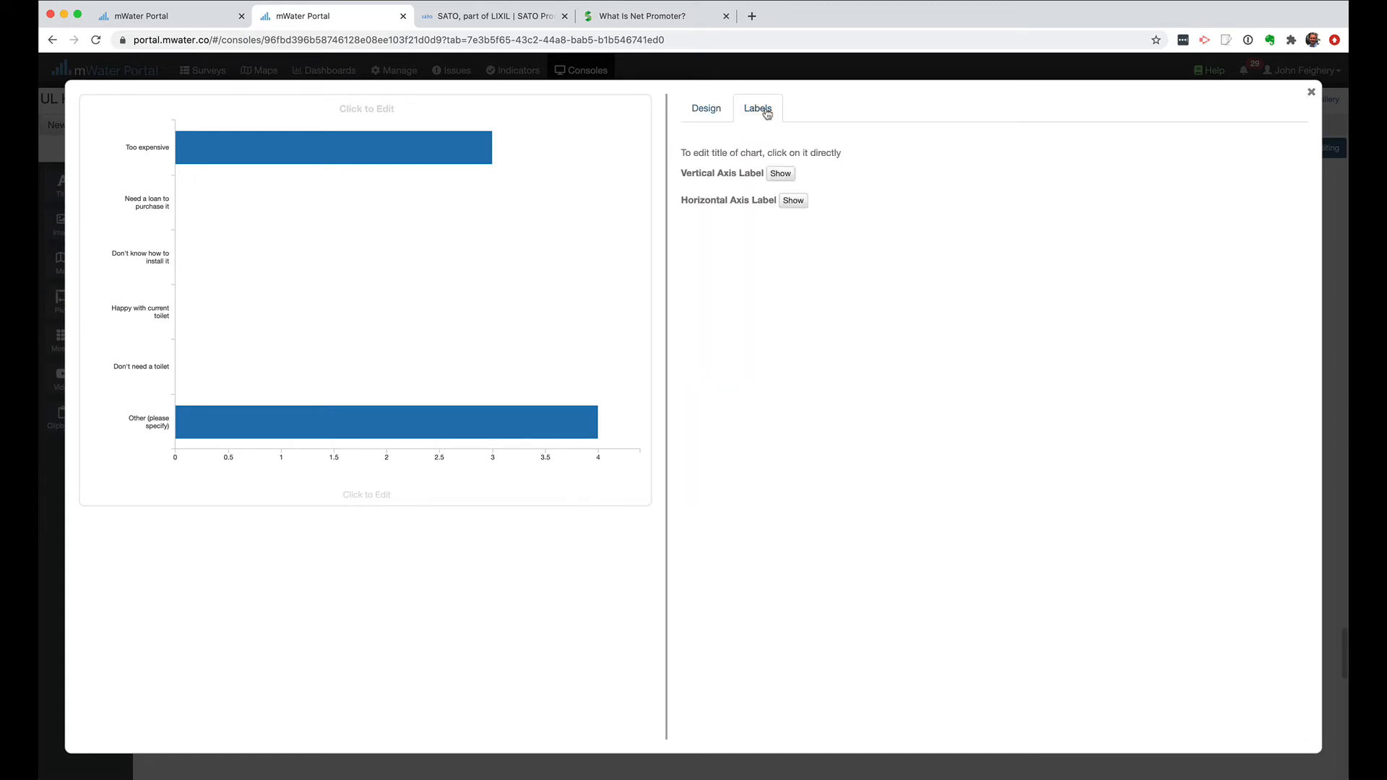
left_click(797, 204)
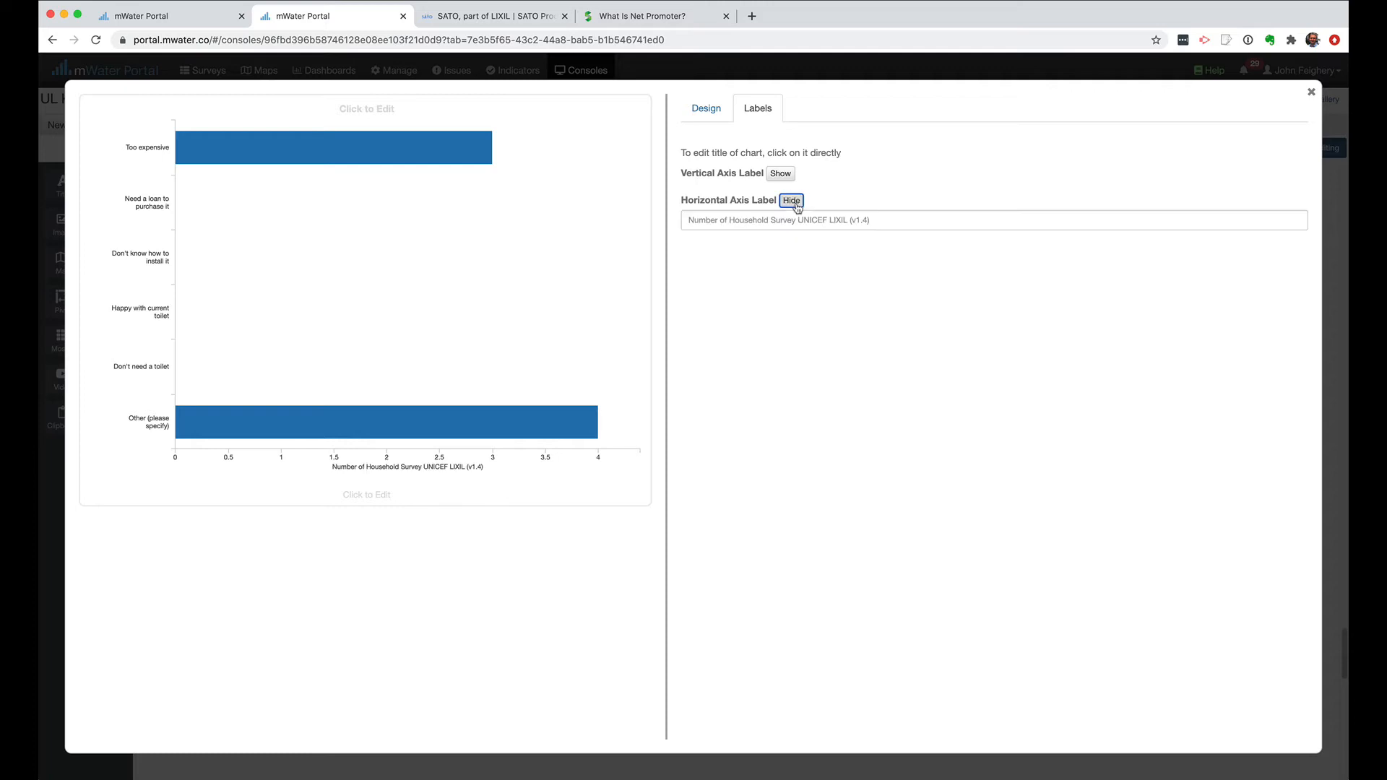
left_click(768, 223)
type("Nu")
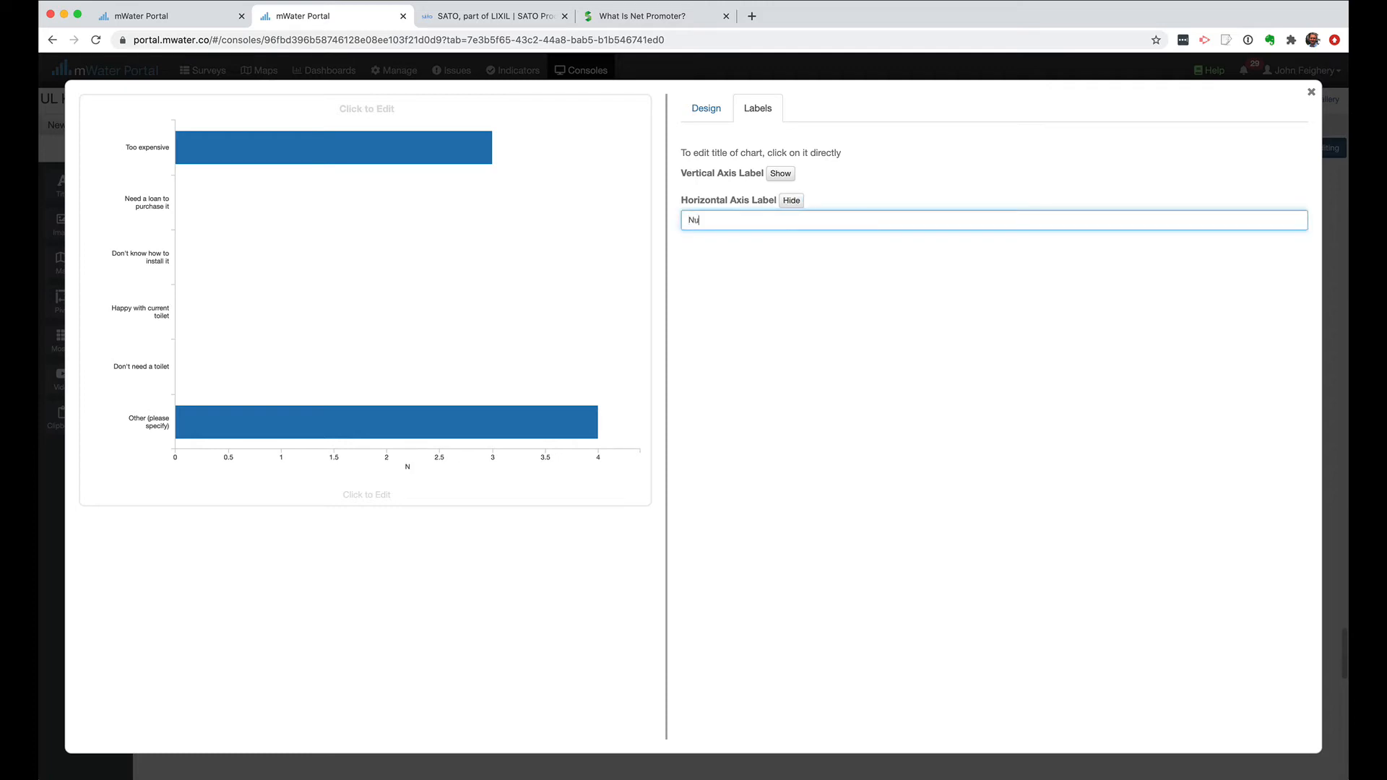
type("mber of households")
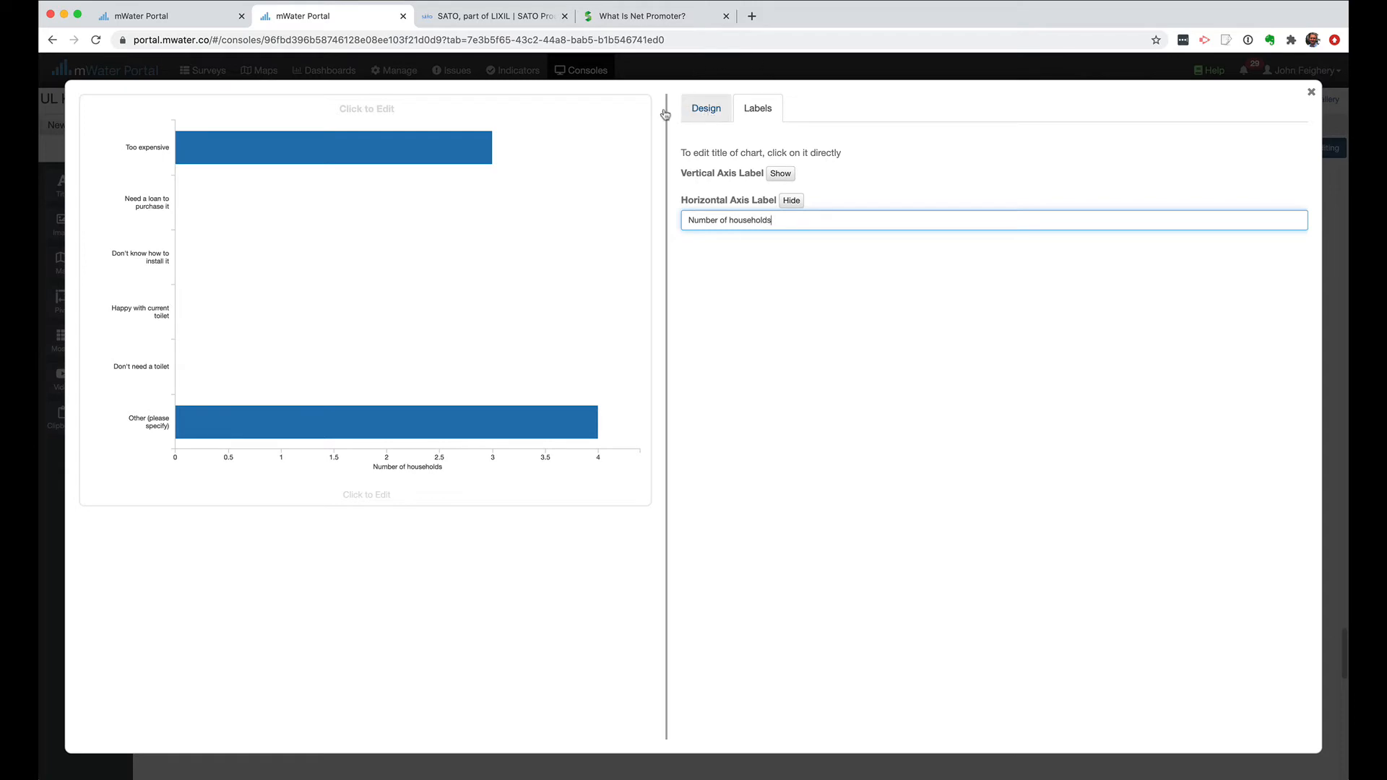
Title the chart "Why are you not likely to purchase the product?" and close the chart editor.
left_click(334, 110)
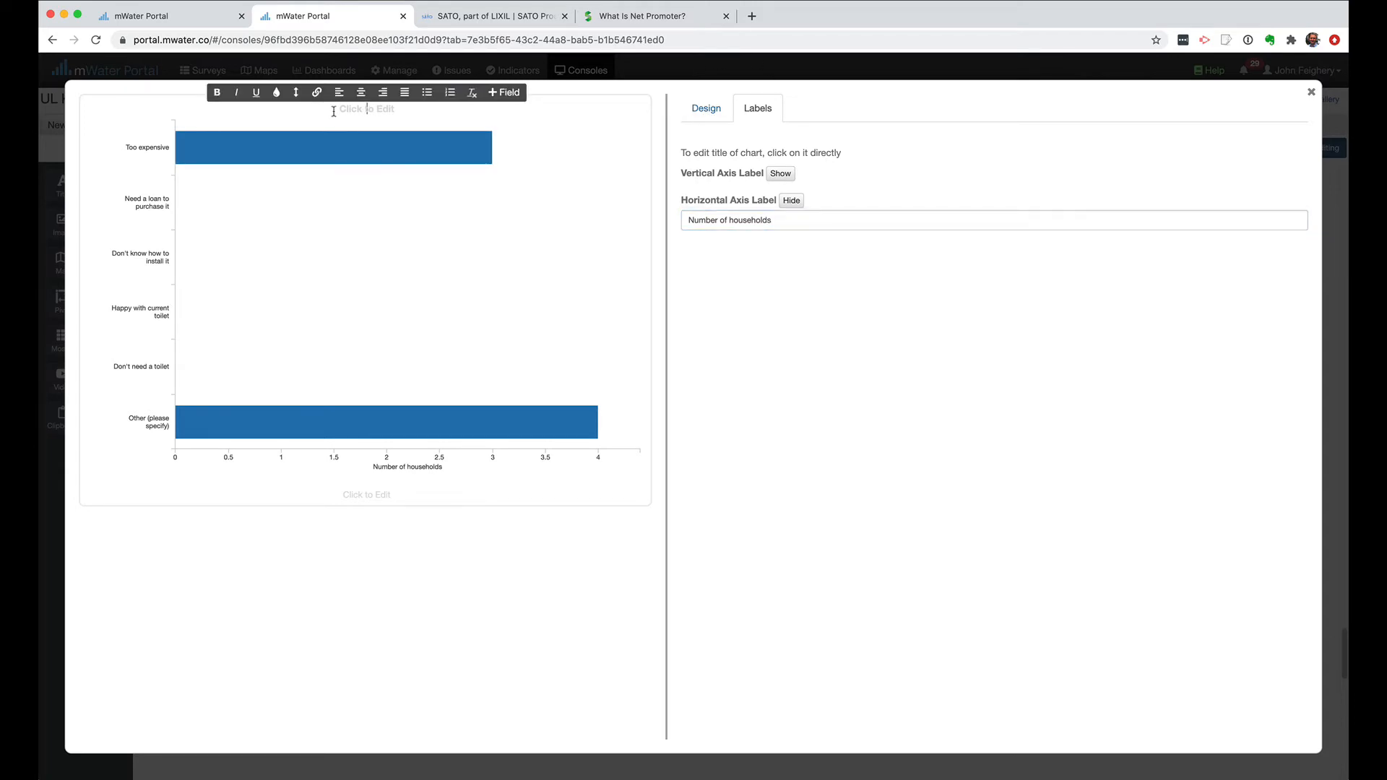
type("Why are you not likely to purchase th")
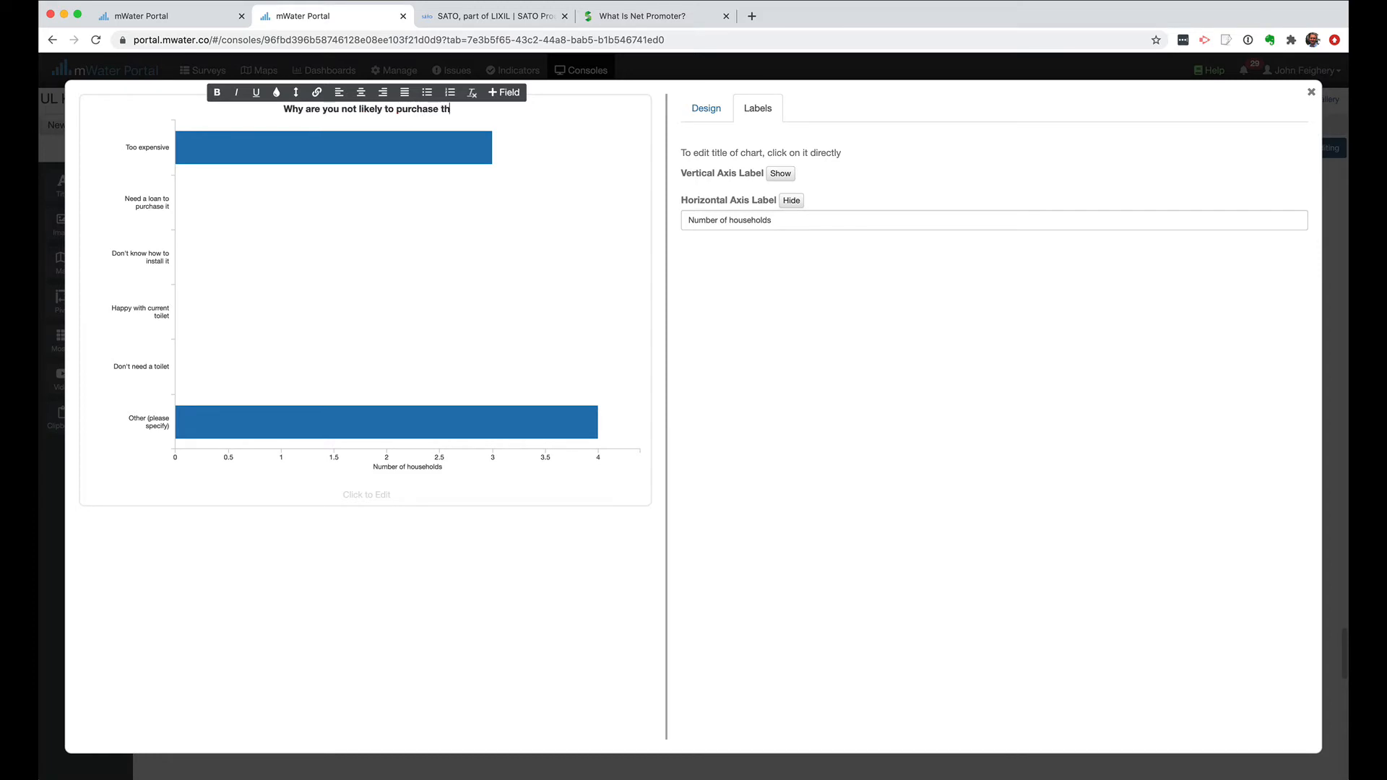
type("e product?")
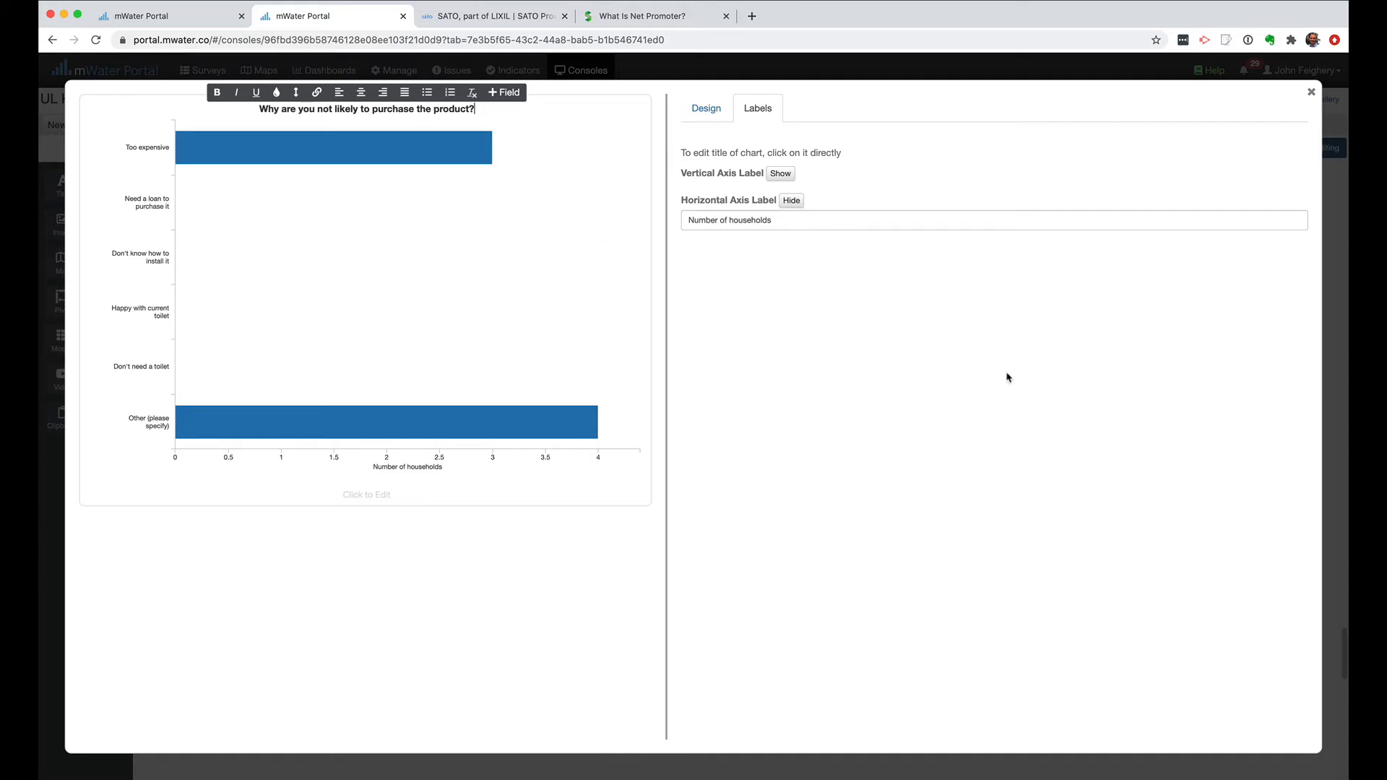
left_click(722, 117)
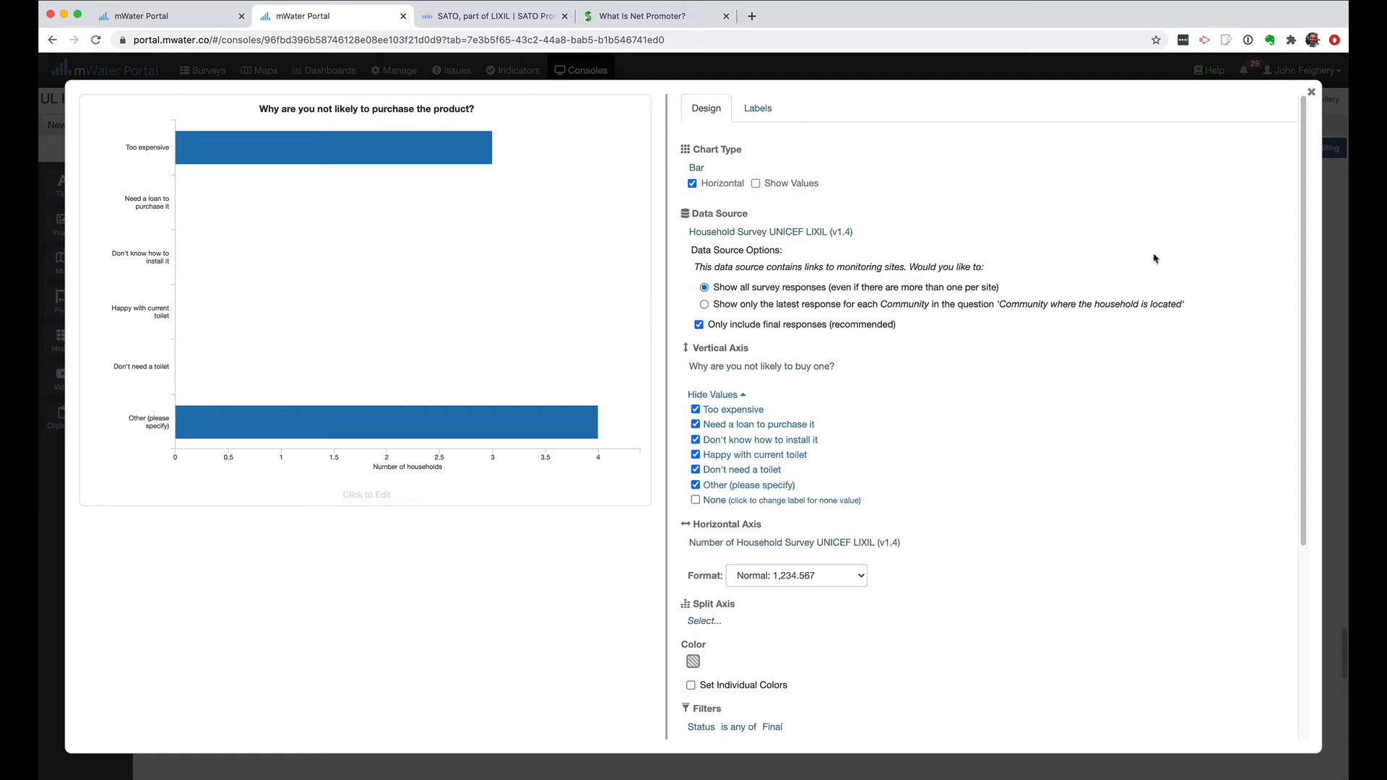
left_click(1311, 92)
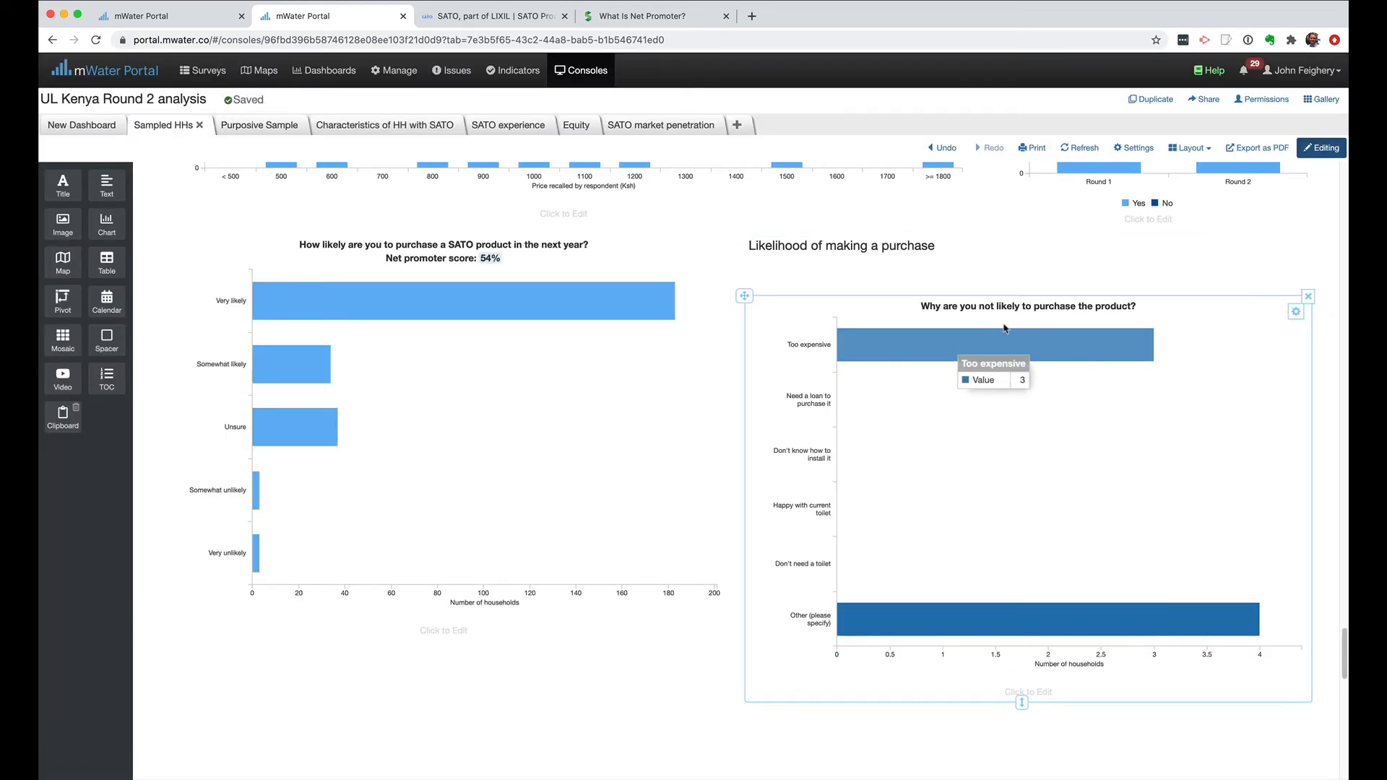
Recolor the bars of the "Why are you not likely to purchase the product?" chart light blue to match the neighbouring chart.
left_click(1296, 311)
left_click(1264, 335)
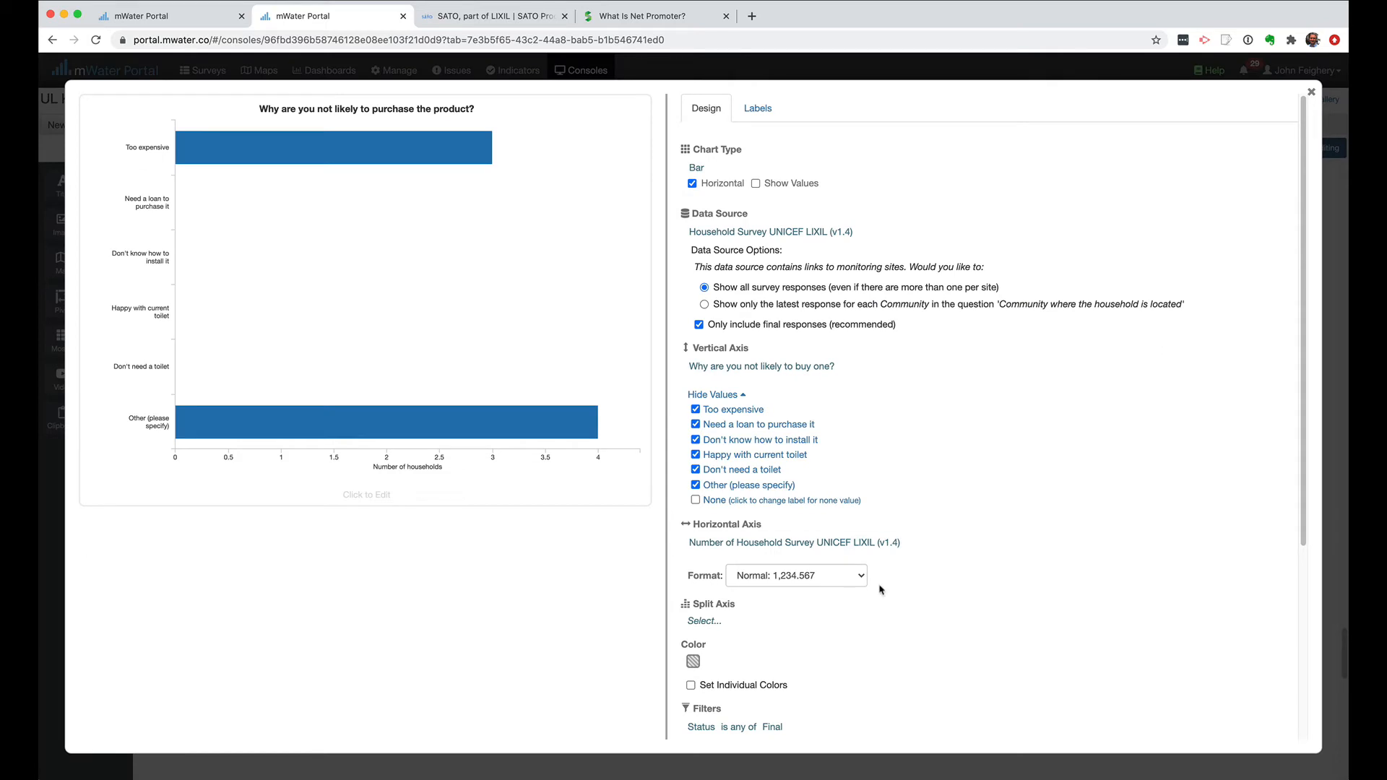
scroll(881, 589, "down", 4)
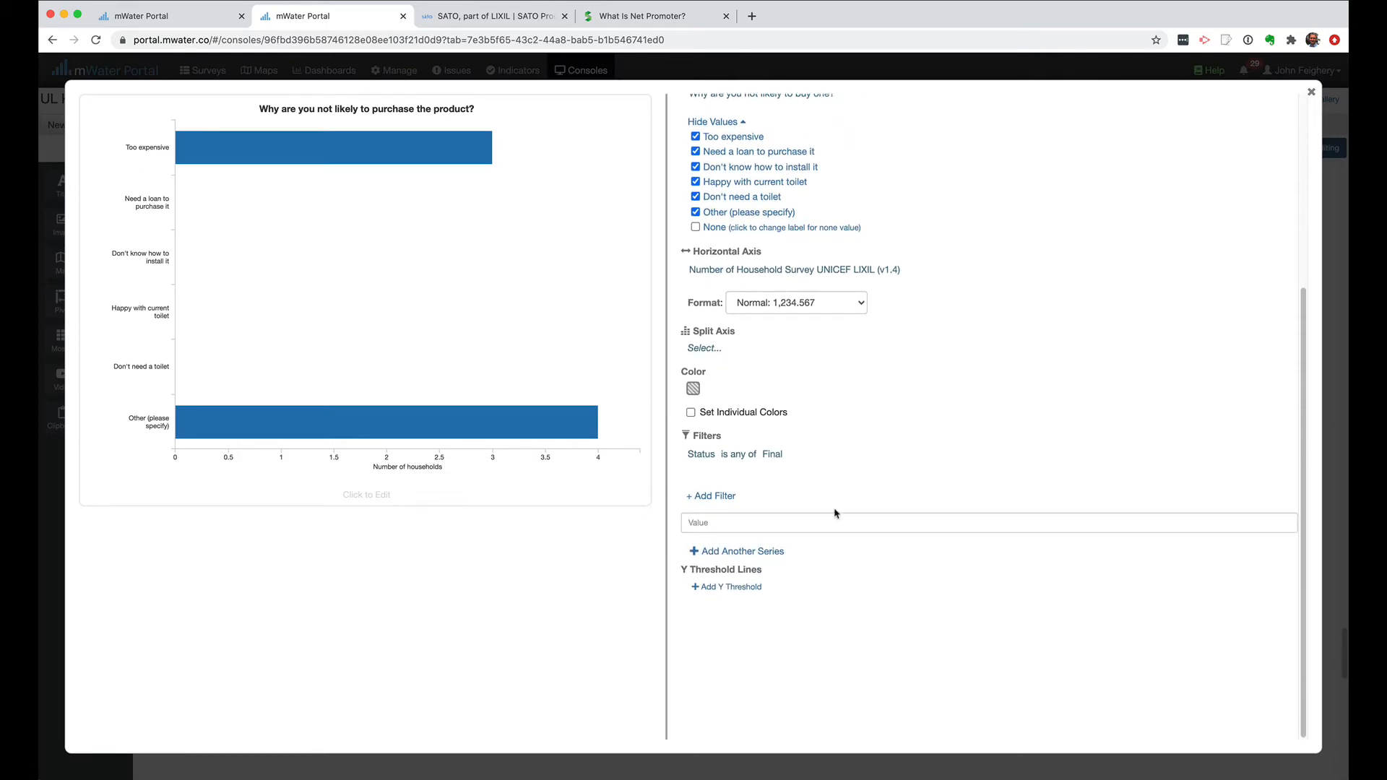
left_click(693, 391)
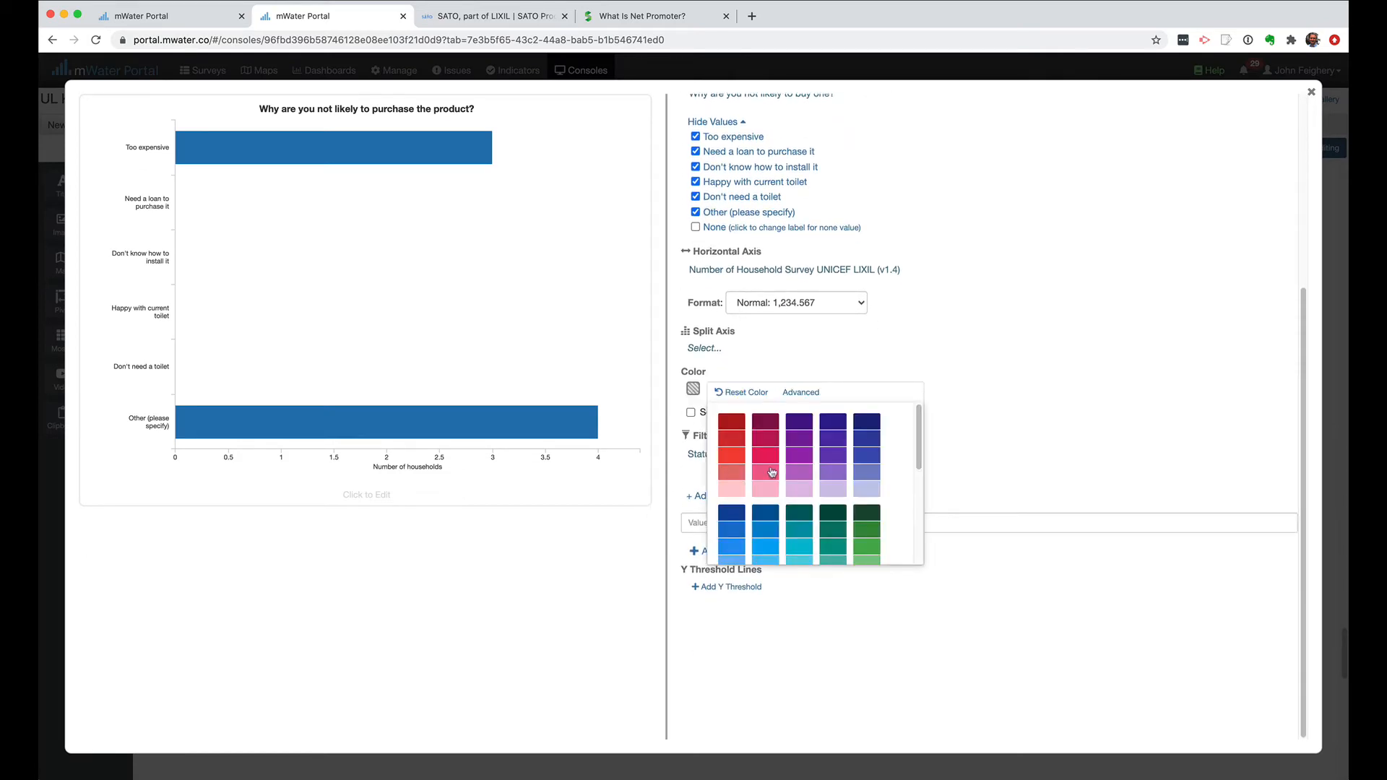
scroll(772, 473, "down", 2)
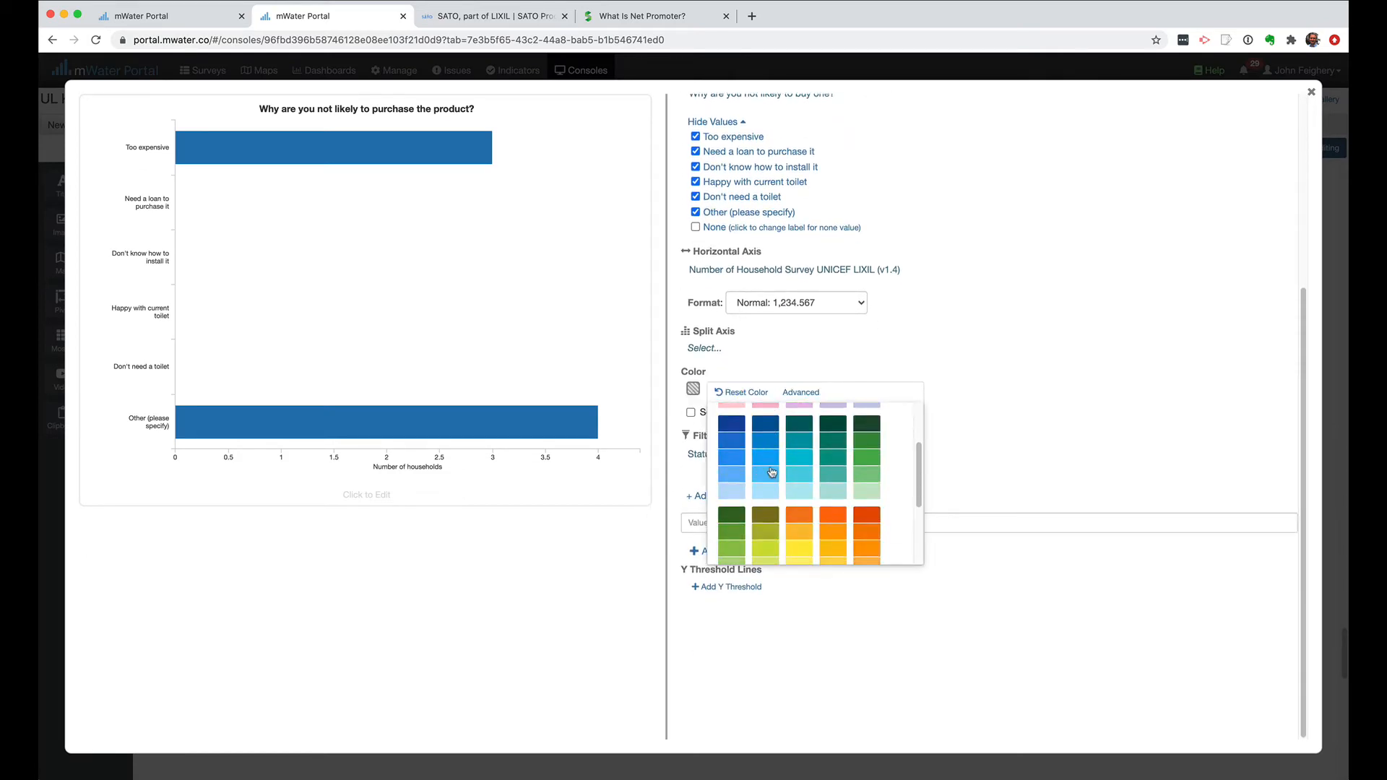
left_click(723, 475)
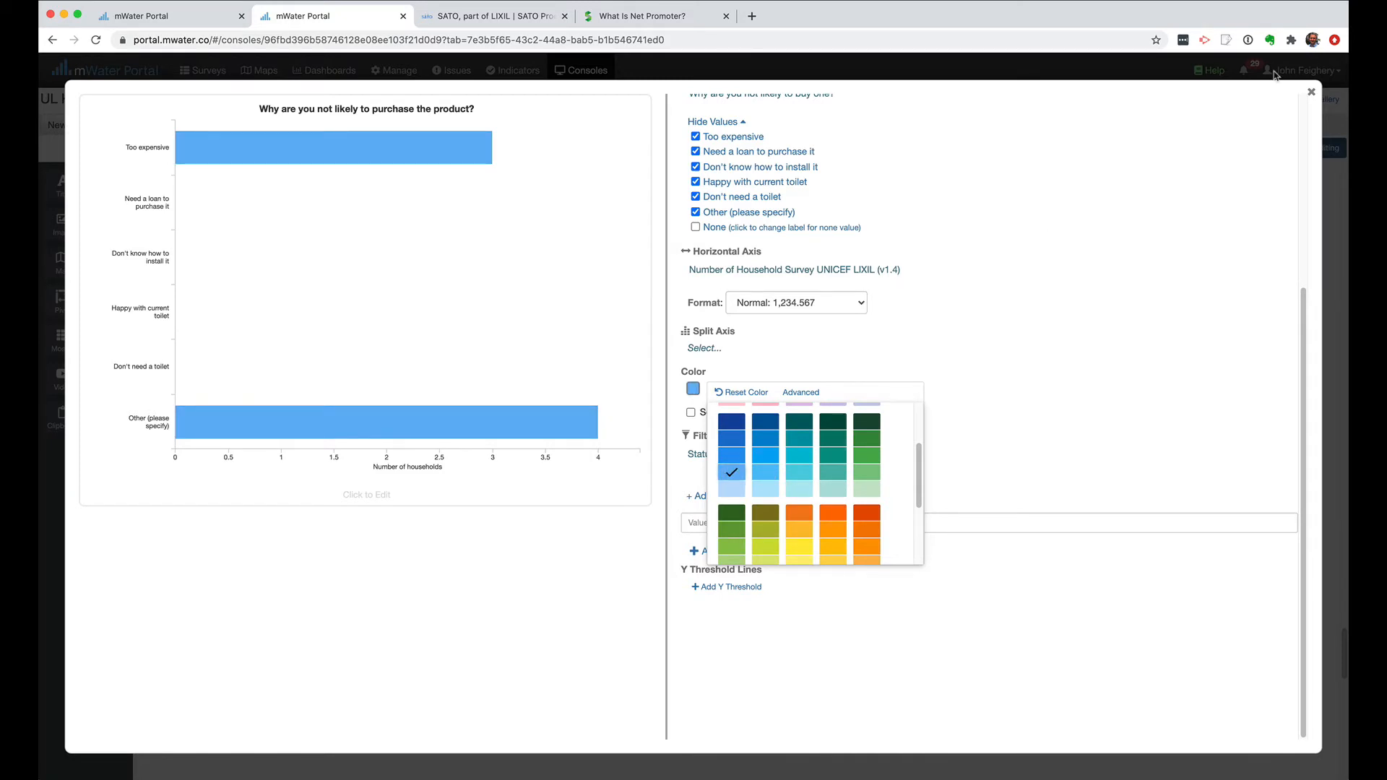
left_click(1311, 94)
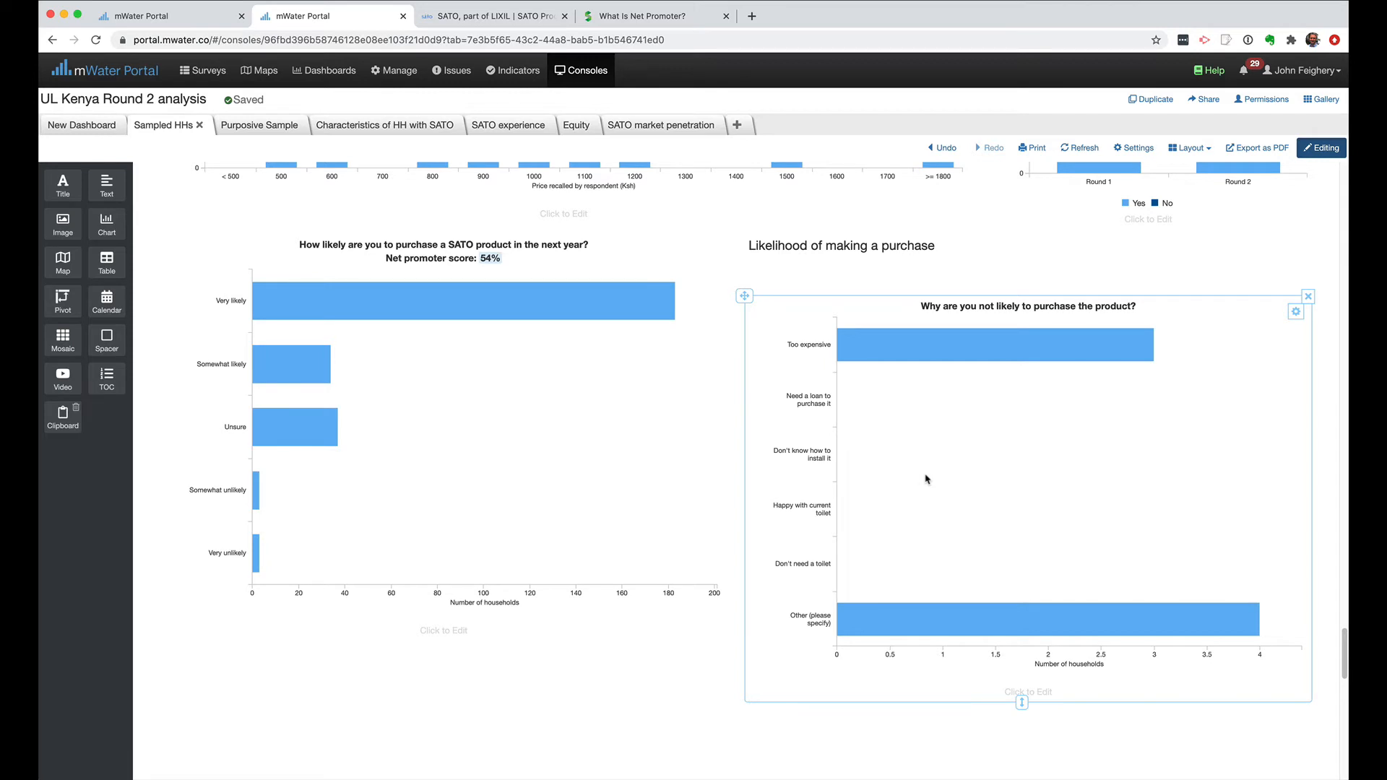
Move the "Likelihood of making a purchase" text above the purchase-likelihood chart so the two charts sit side by side beneath it.
mouse_move(995, 385)
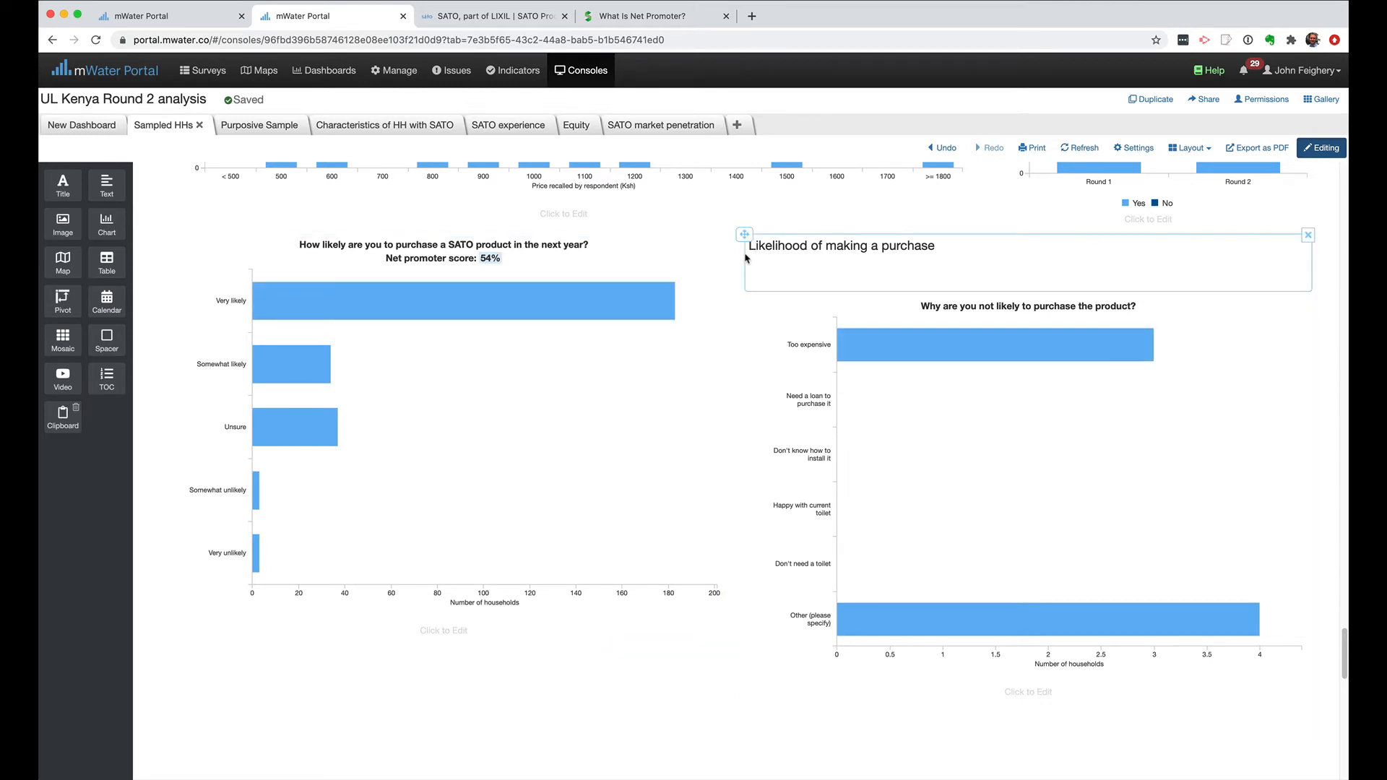
mouse_move(745, 237)
left_click_drag(744, 237, 591, 235)
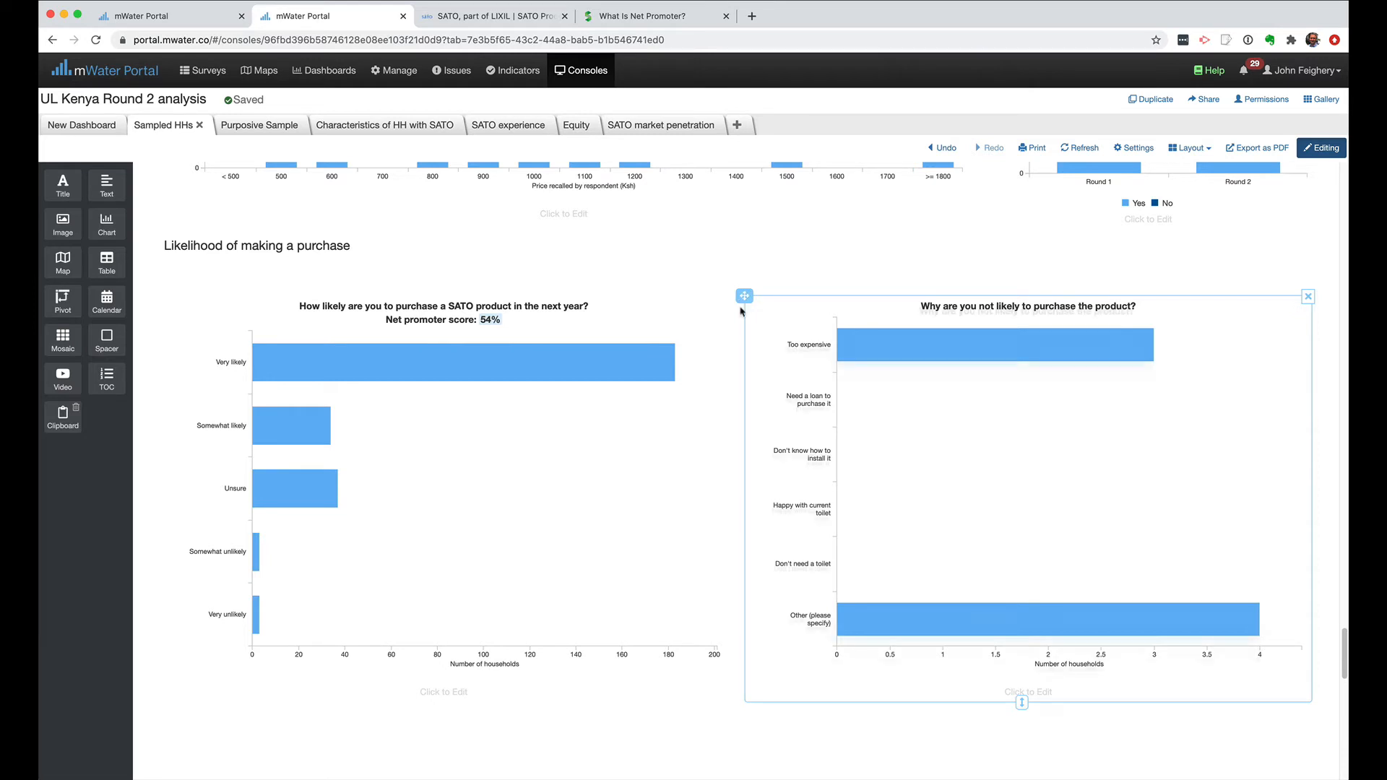
left_click_drag(744, 297, 719, 330)
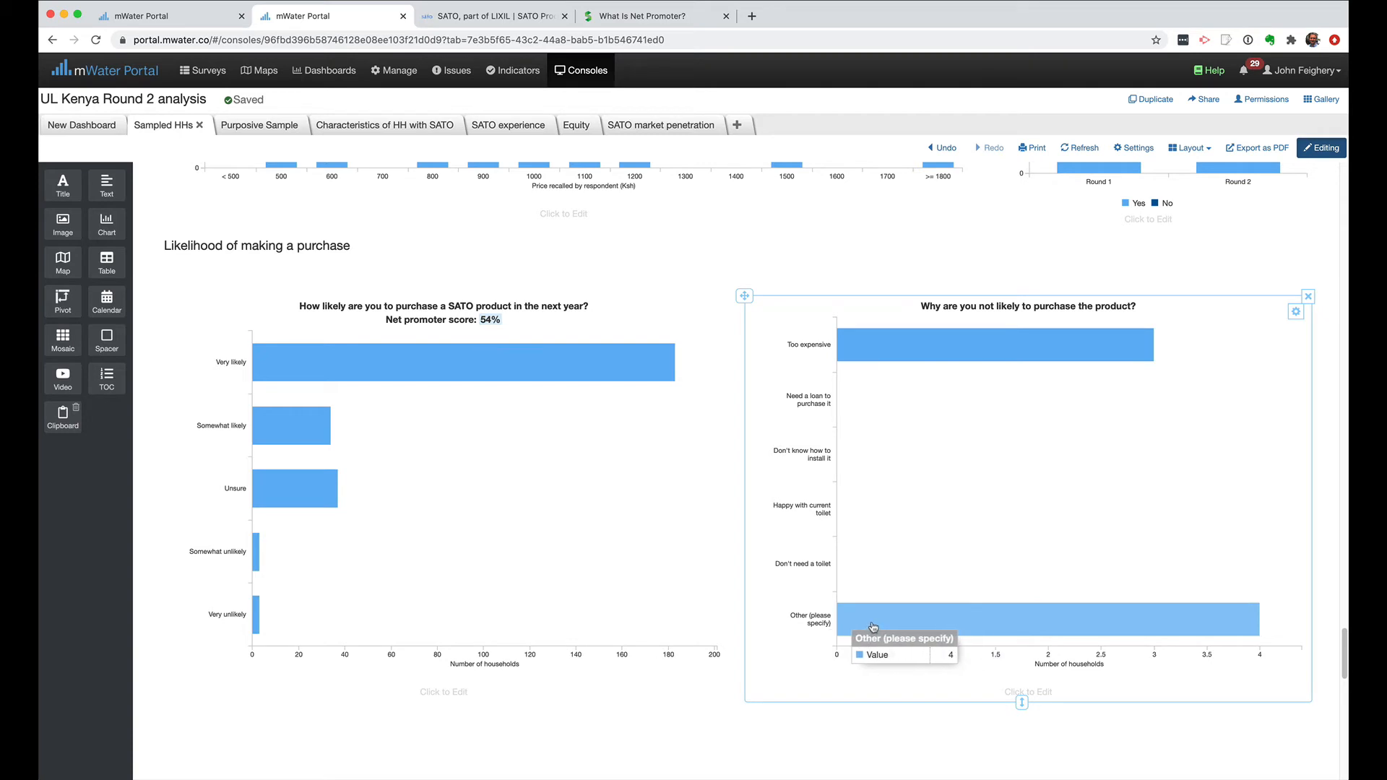
Exclude the loan, don't know how to install, happy with current toilet and don't need a toilet values from the reasons chart.
scroll(874, 639, "down", 2)
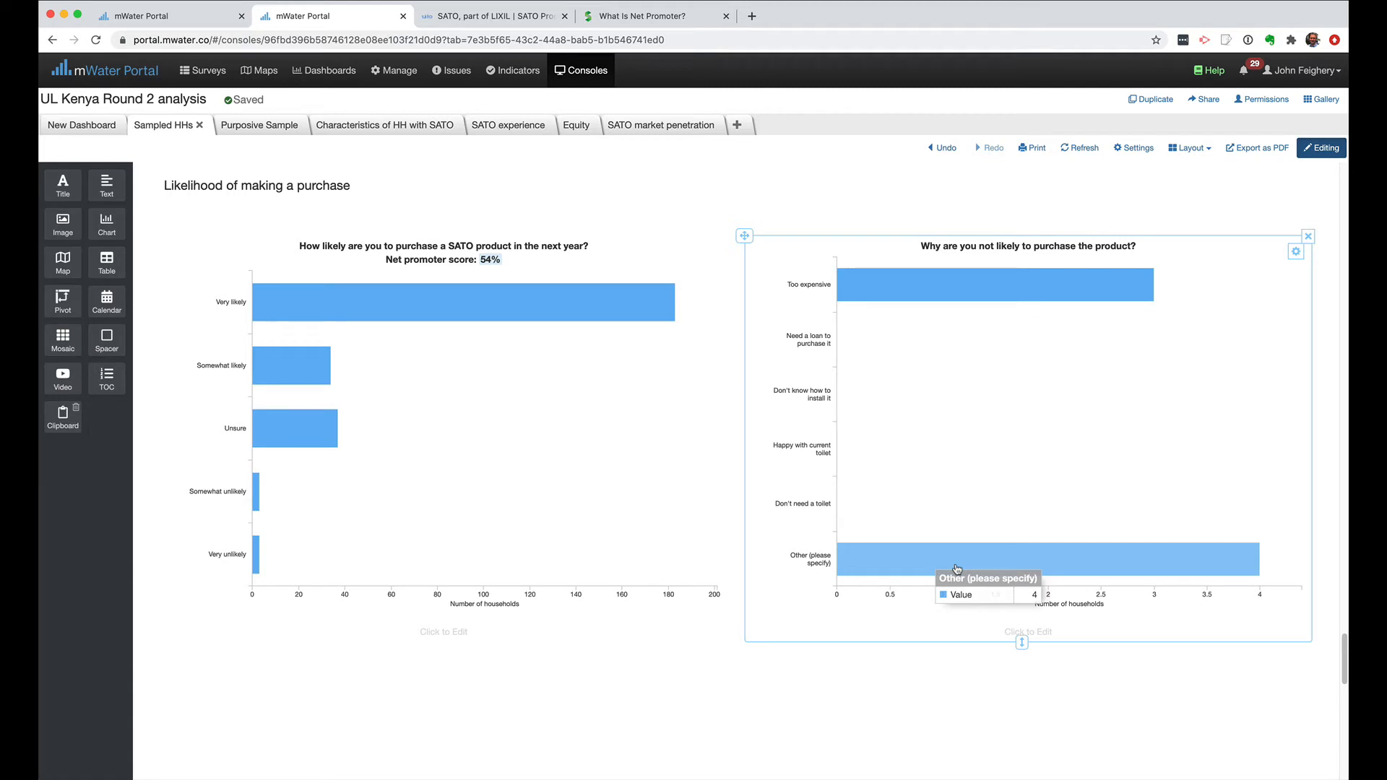
left_click(1297, 253)
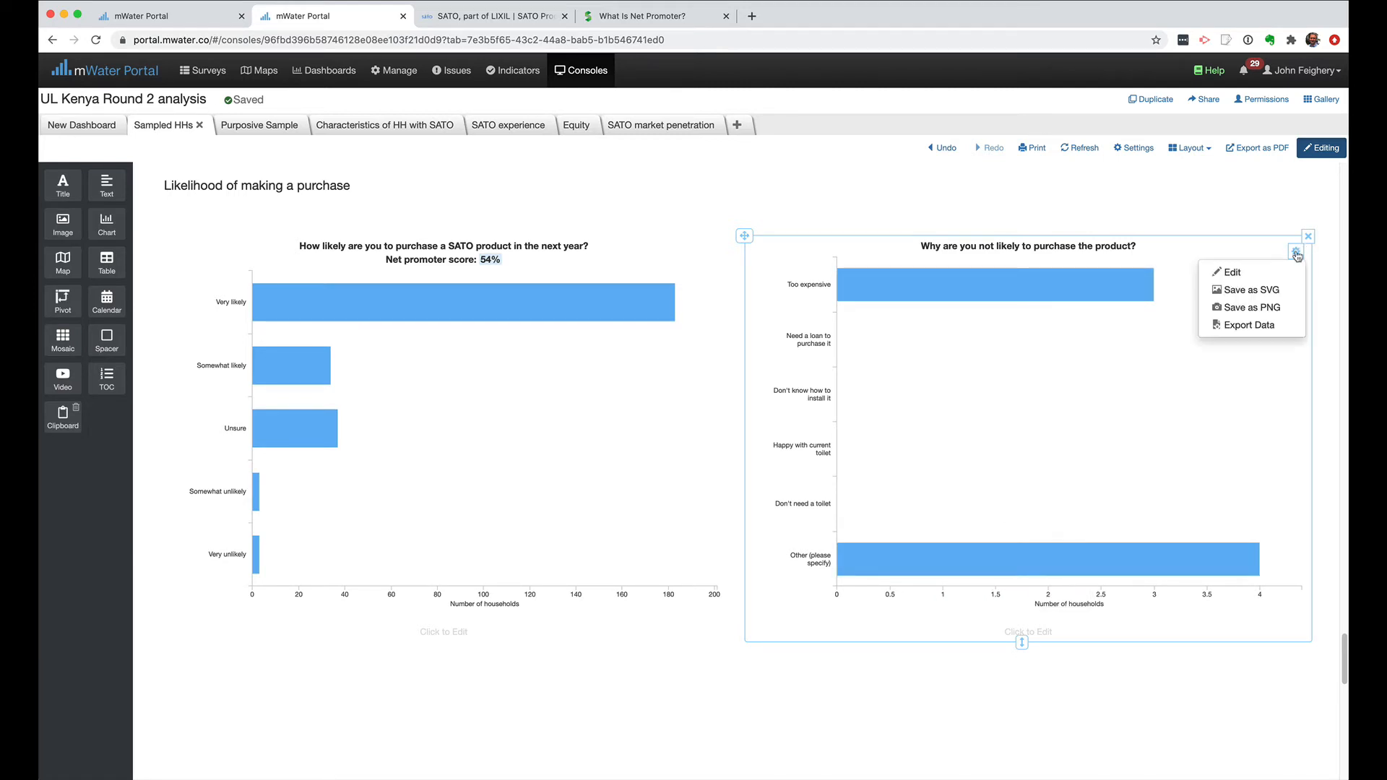
left_click(1263, 273)
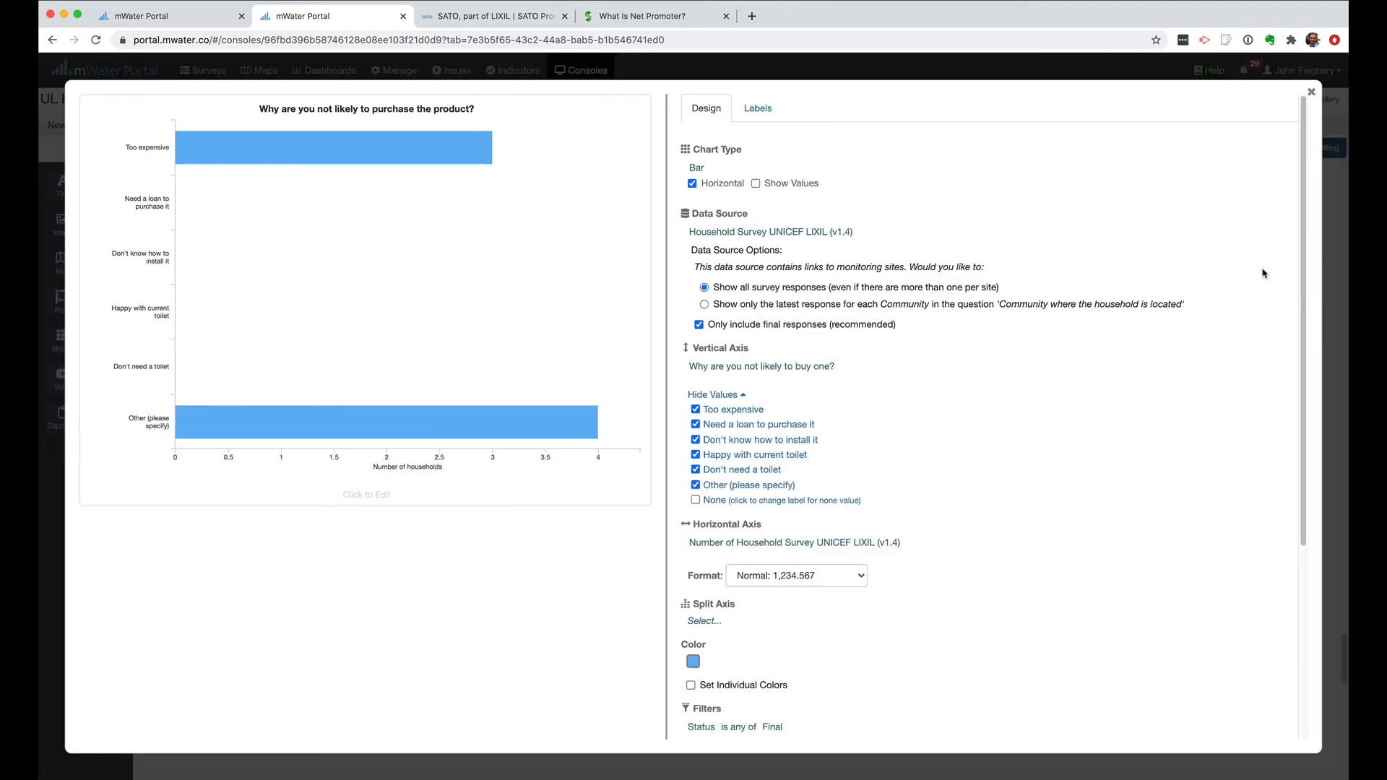
left_click(696, 426)
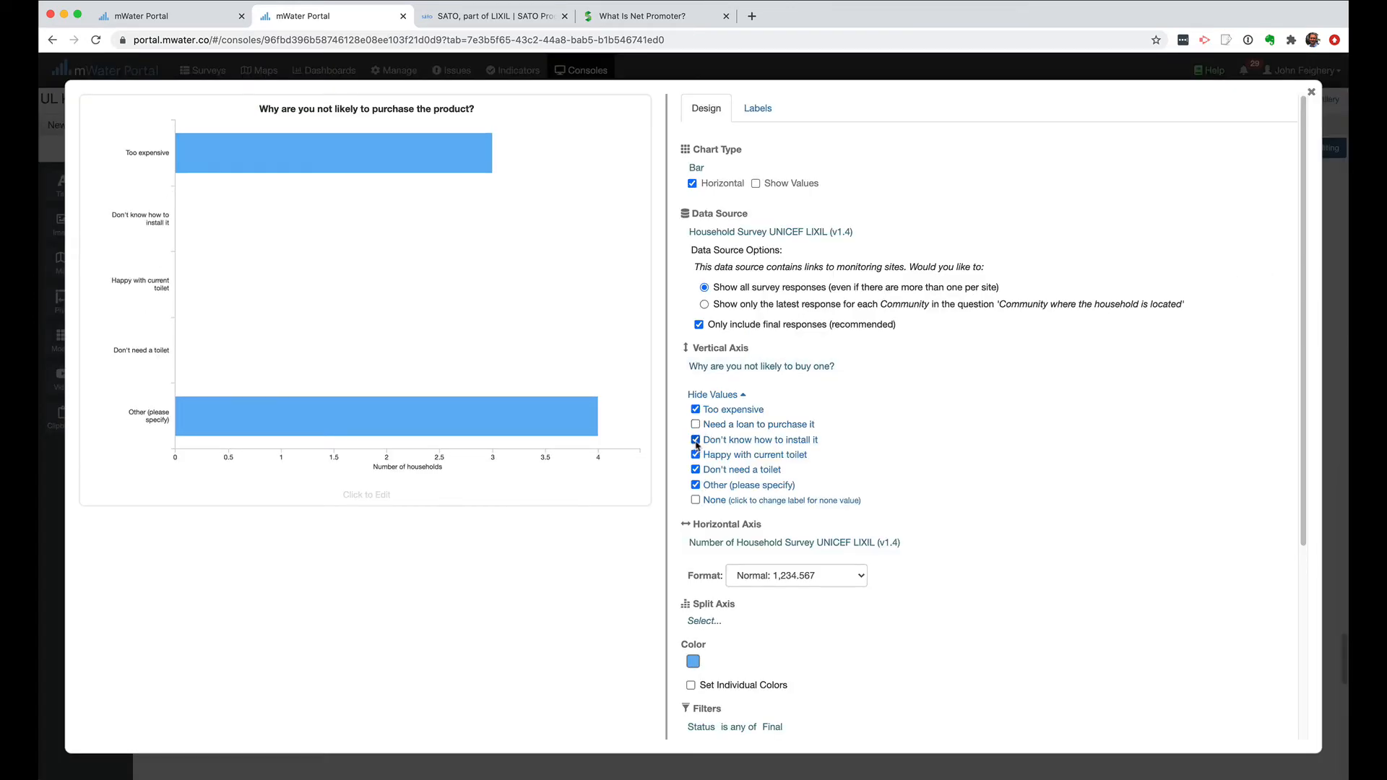
left_click(696, 439)
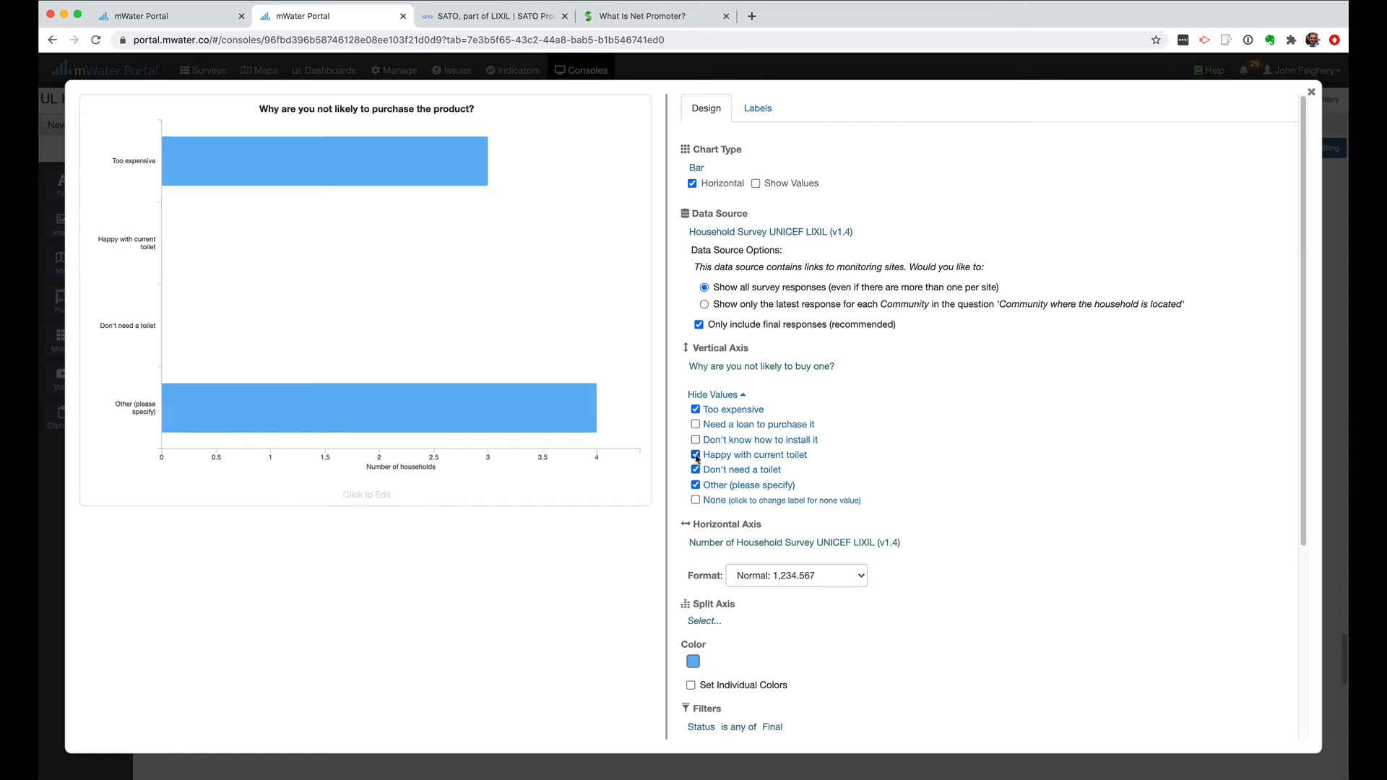
left_click(695, 455)
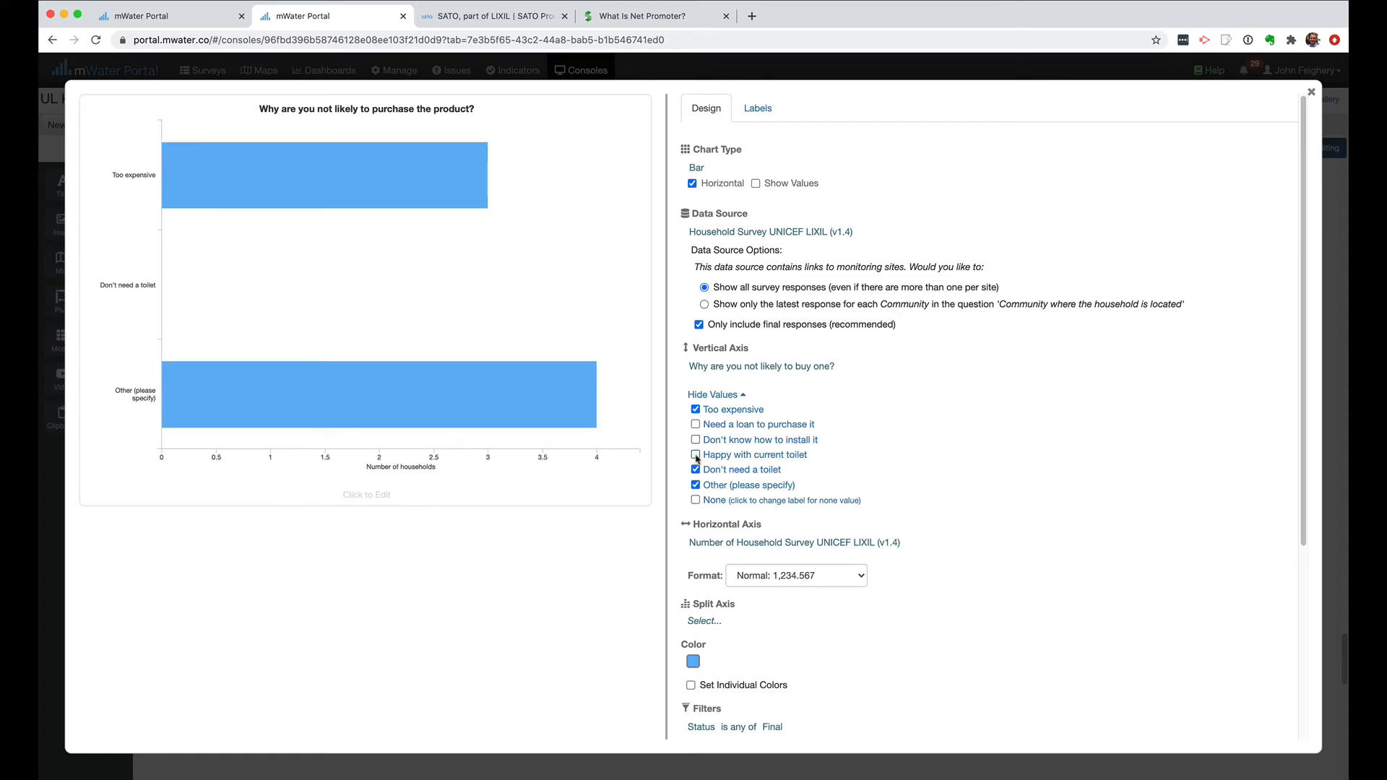
left_click(696, 470)
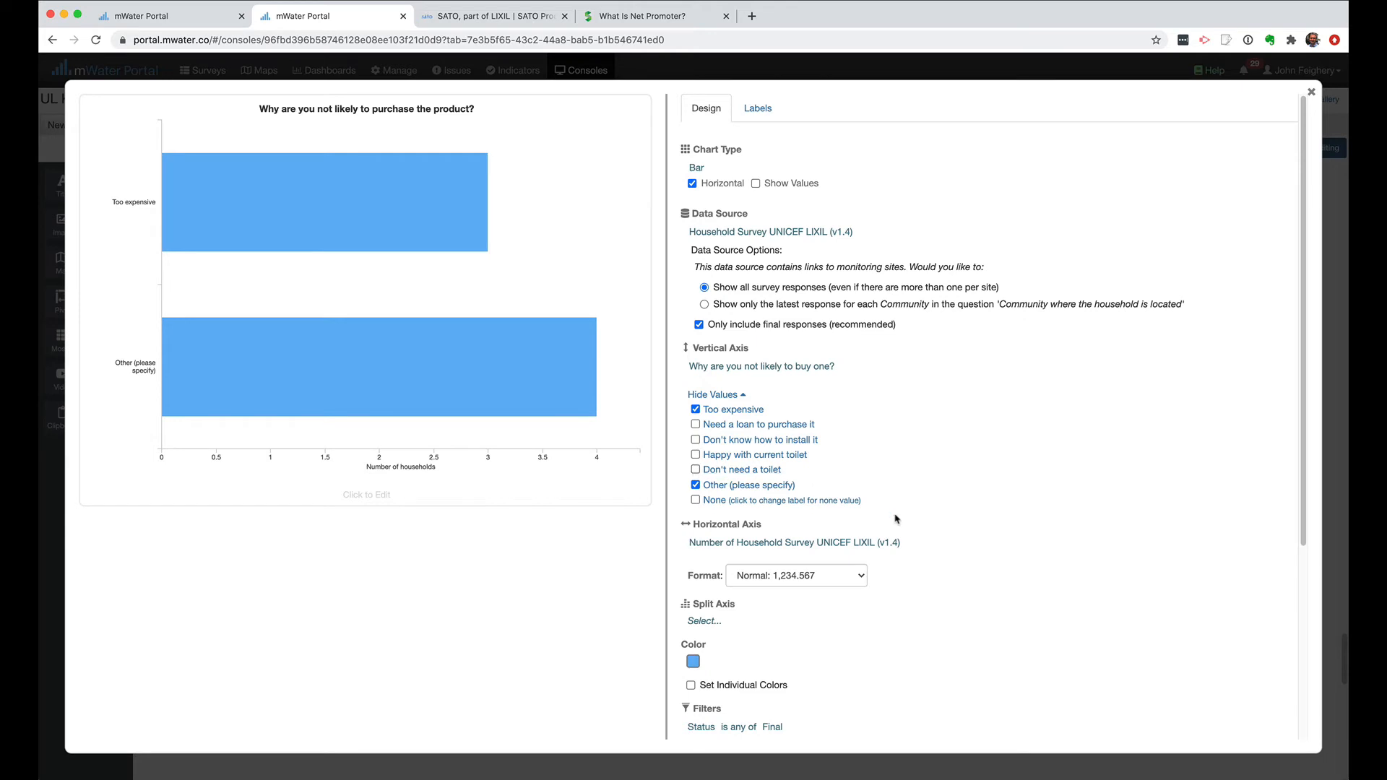
left_click(1311, 92)
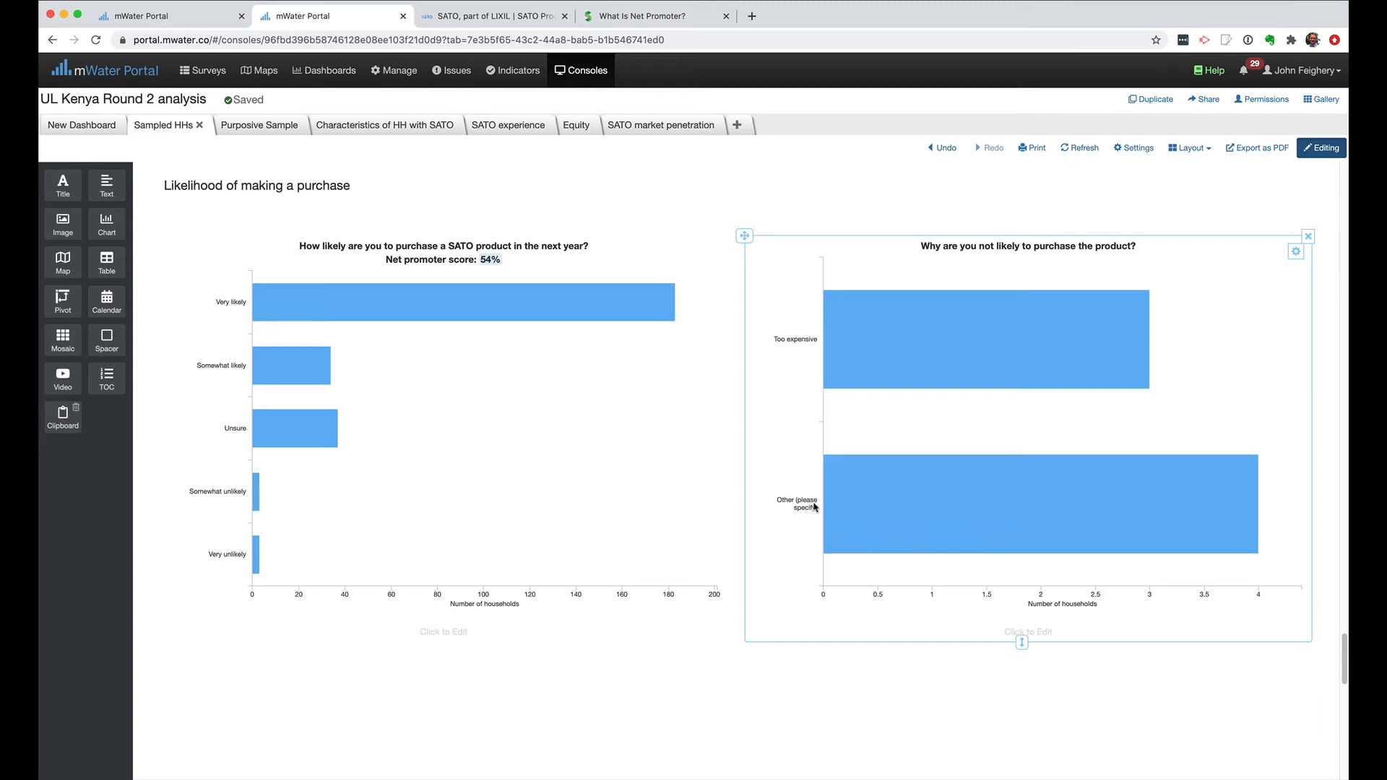
Add a table widget below the reasons chart and reduce that chart's height to about half.
mouse_move(916, 516)
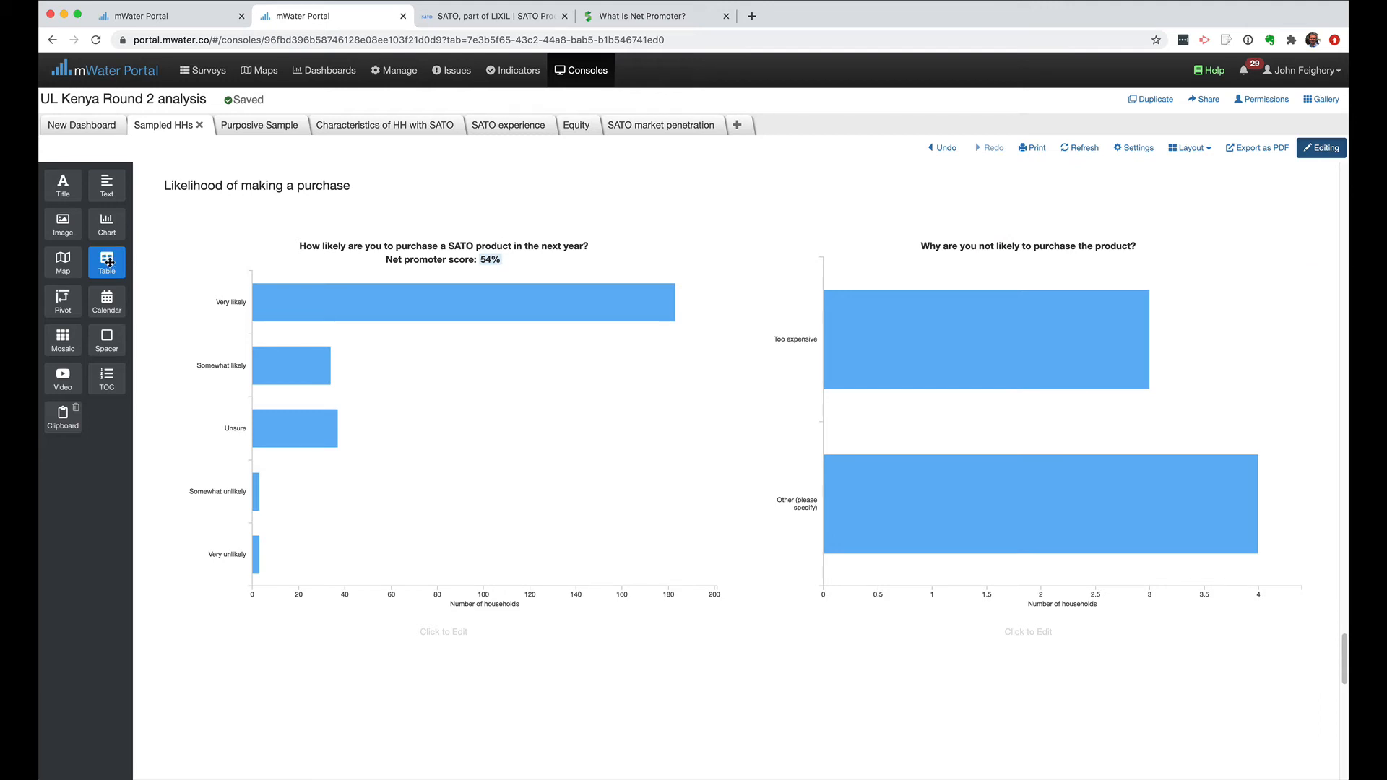
left_click_drag(109, 261, 1045, 639)
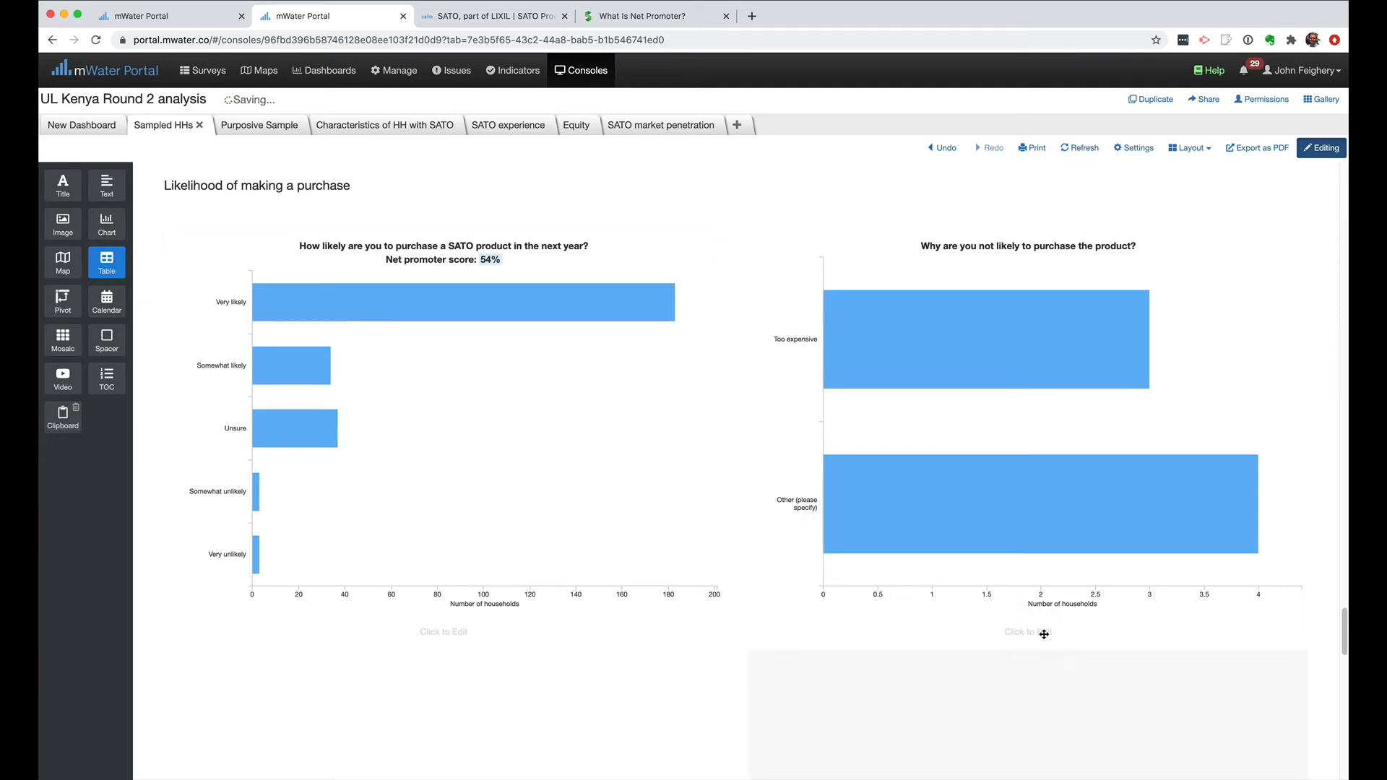
scroll(1041, 541, "down", 2)
left_click_drag(1021, 570, 1022, 369)
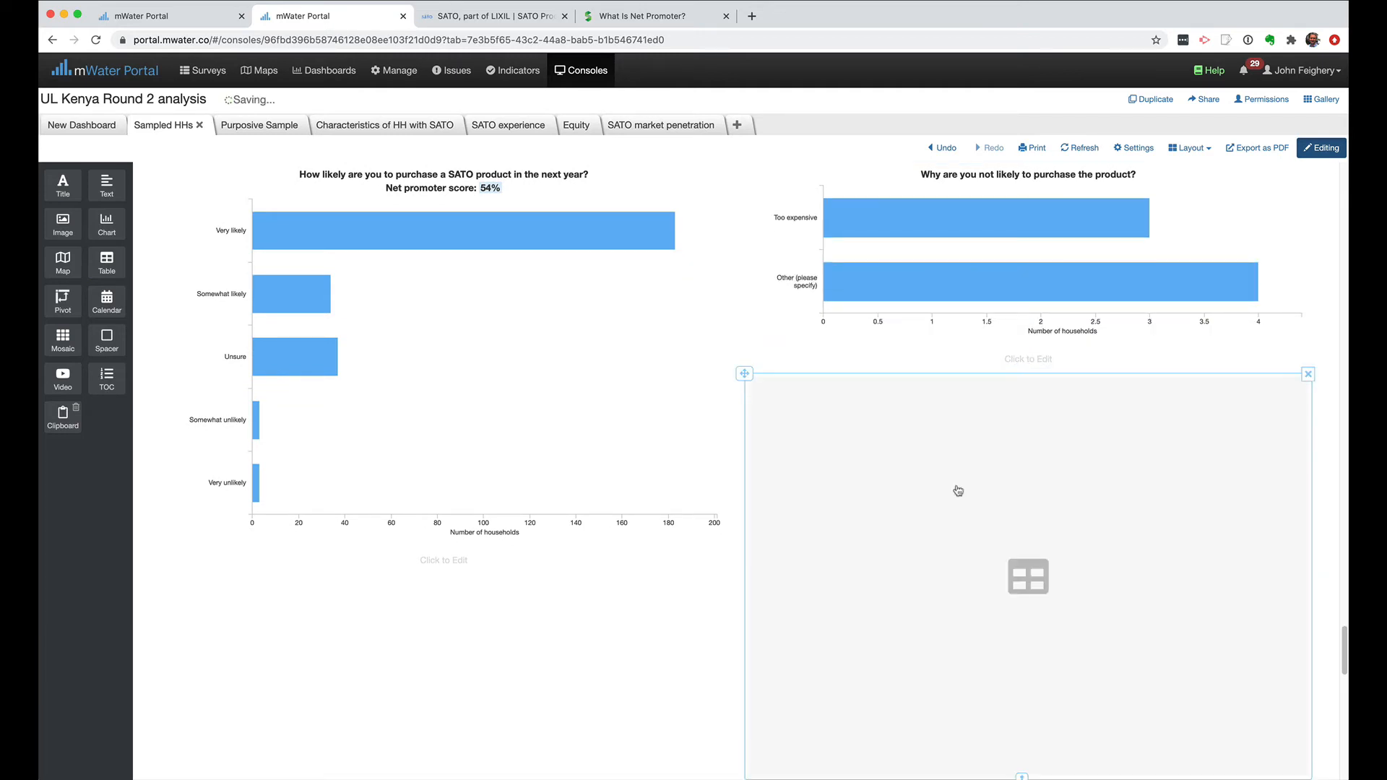
Base the table on Household Survey UNICEF LIXIL (v1.4), with "Why are you not likely to buy one? (Other (please specify)) - specify" as column 1.
left_click(1004, 504)
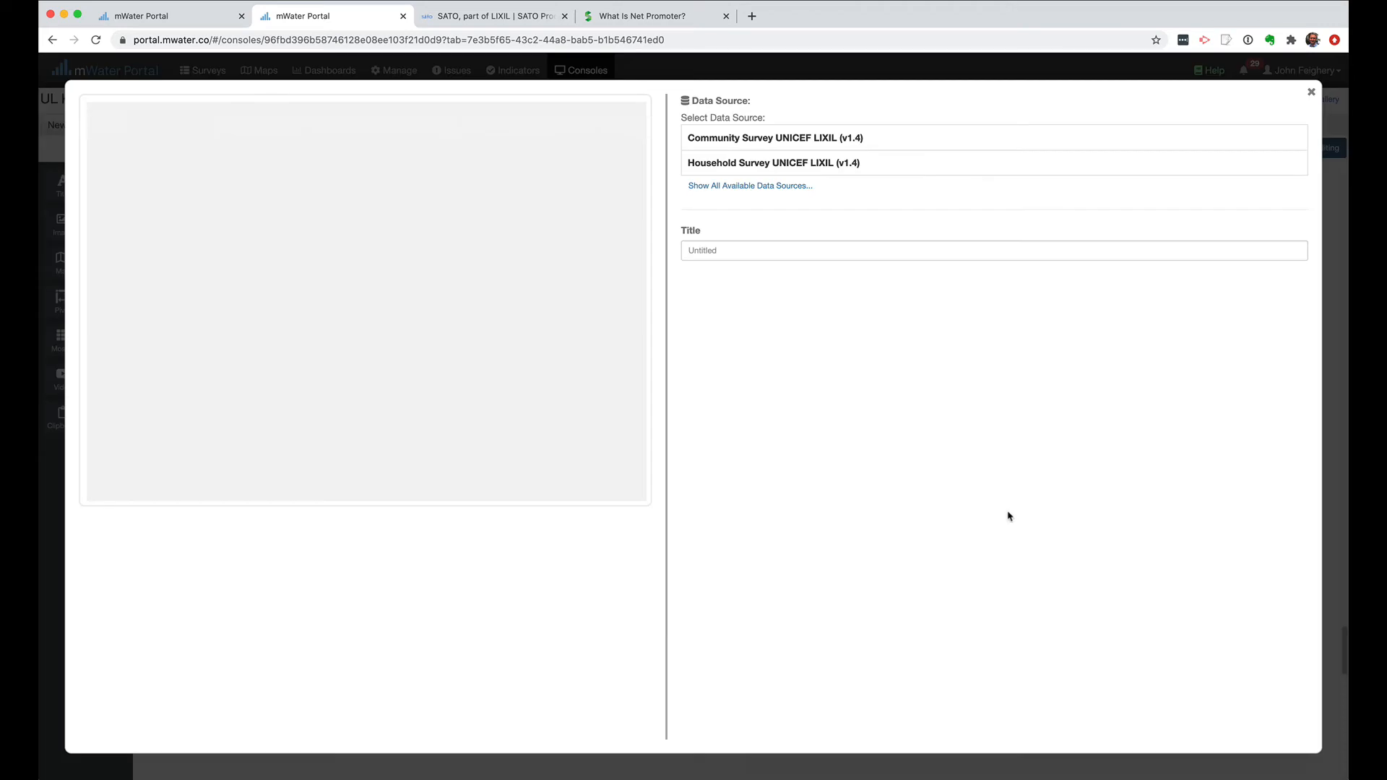
left_click(771, 165)
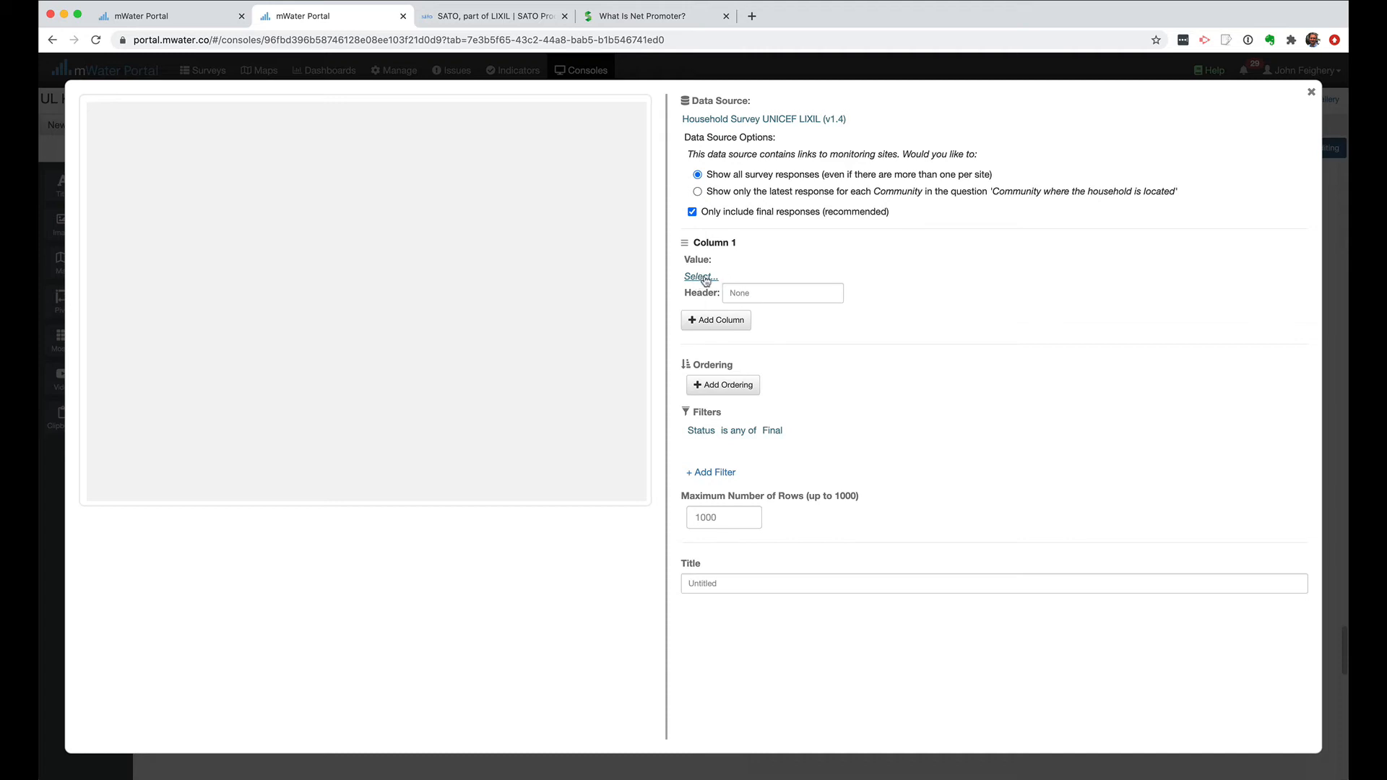
left_click(701, 277)
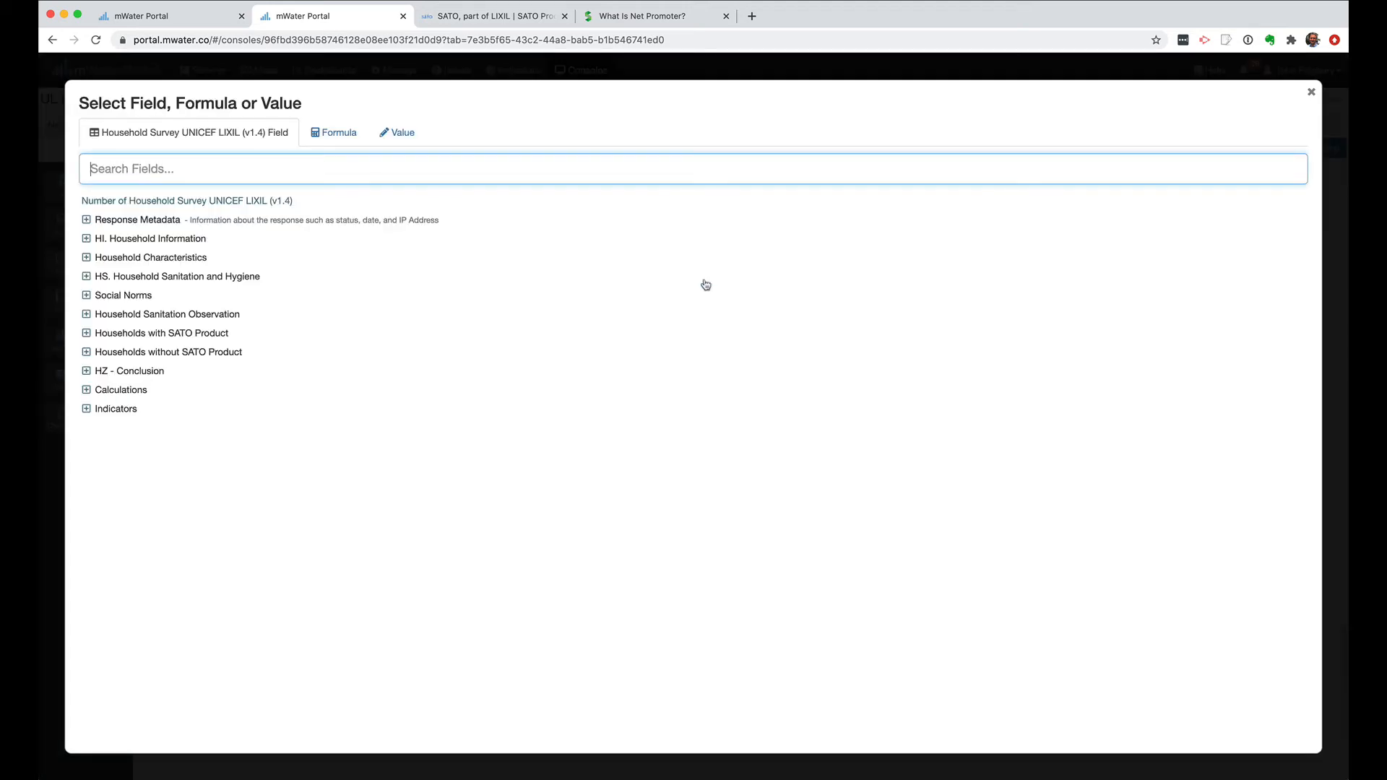
left_click(87, 353)
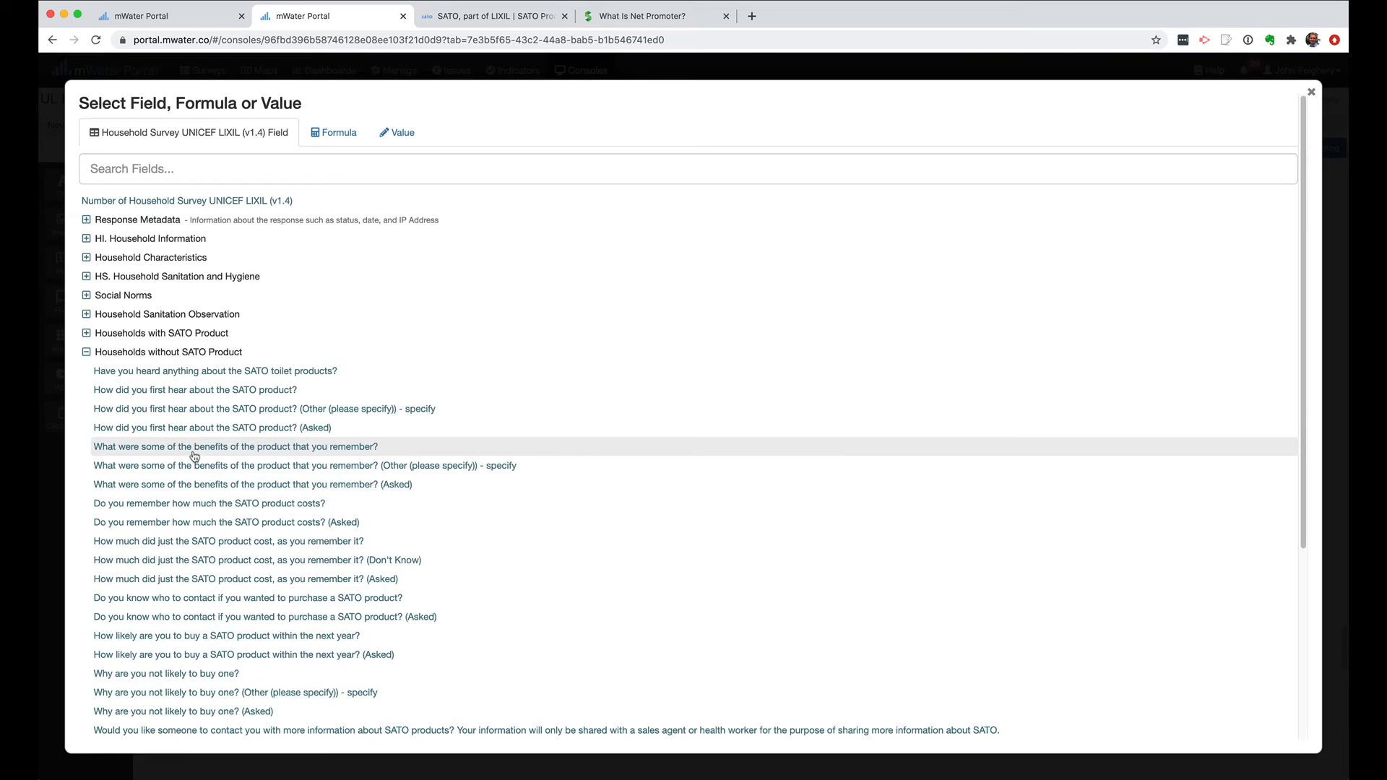
scroll(194, 455, "down", 4)
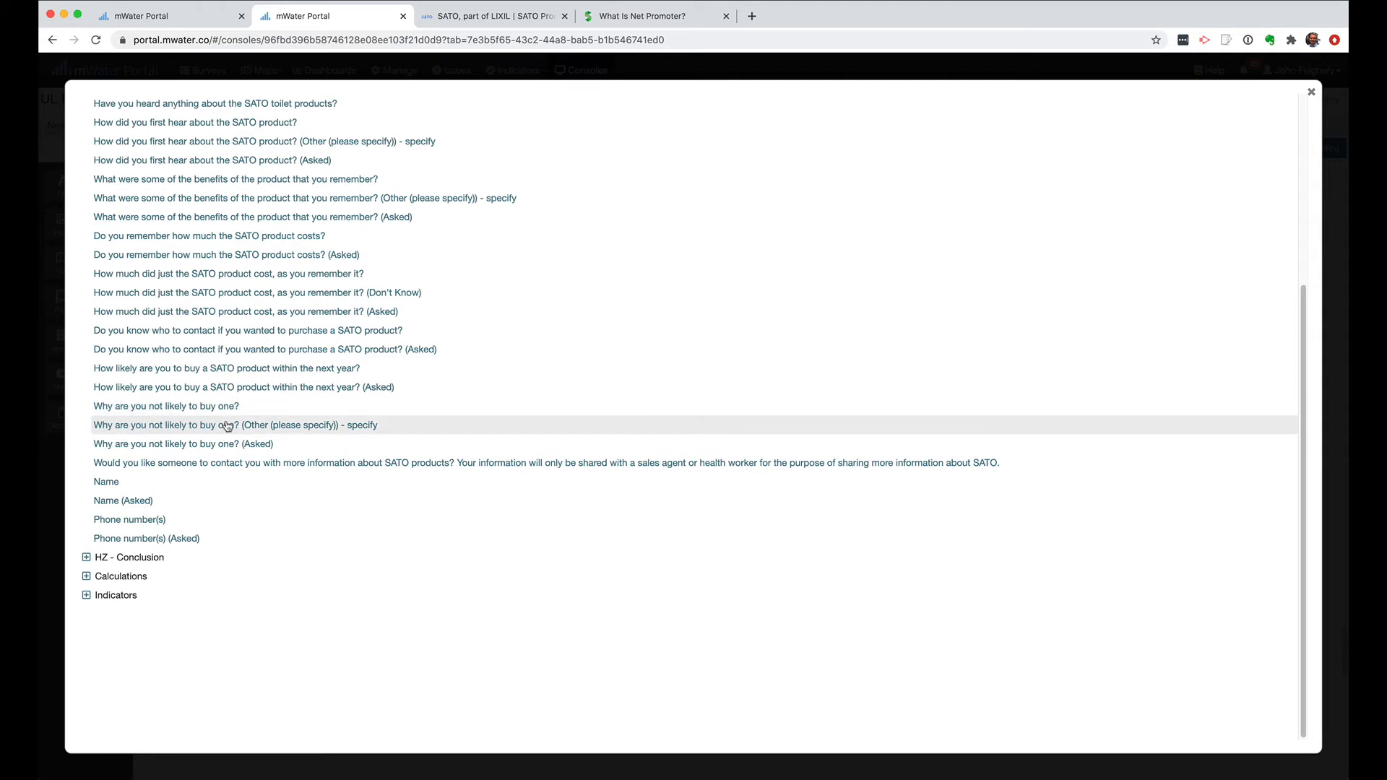
left_click(357, 427)
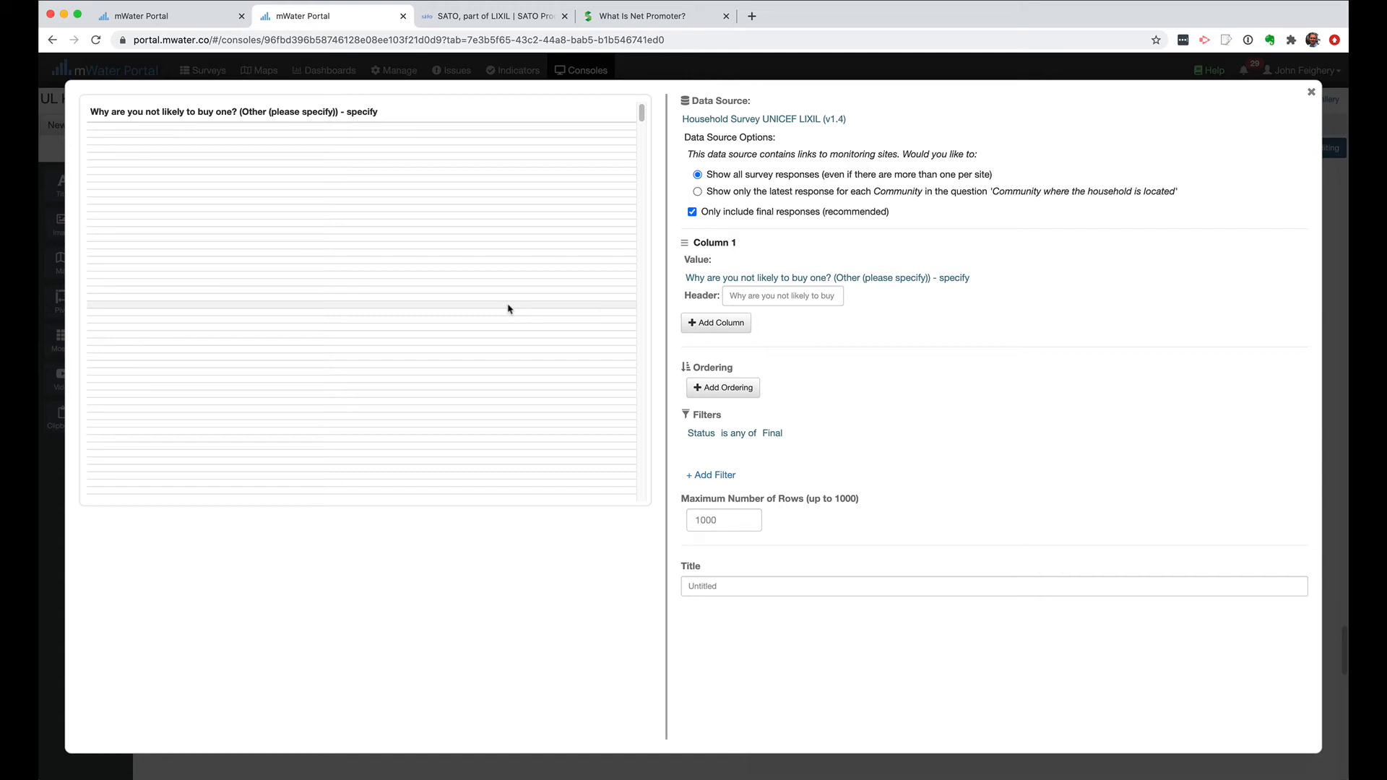
Filter the table to rows where "Why are you not likely to buy one? (Other (please specify)) - specify" is not blank.
left_click(718, 475)
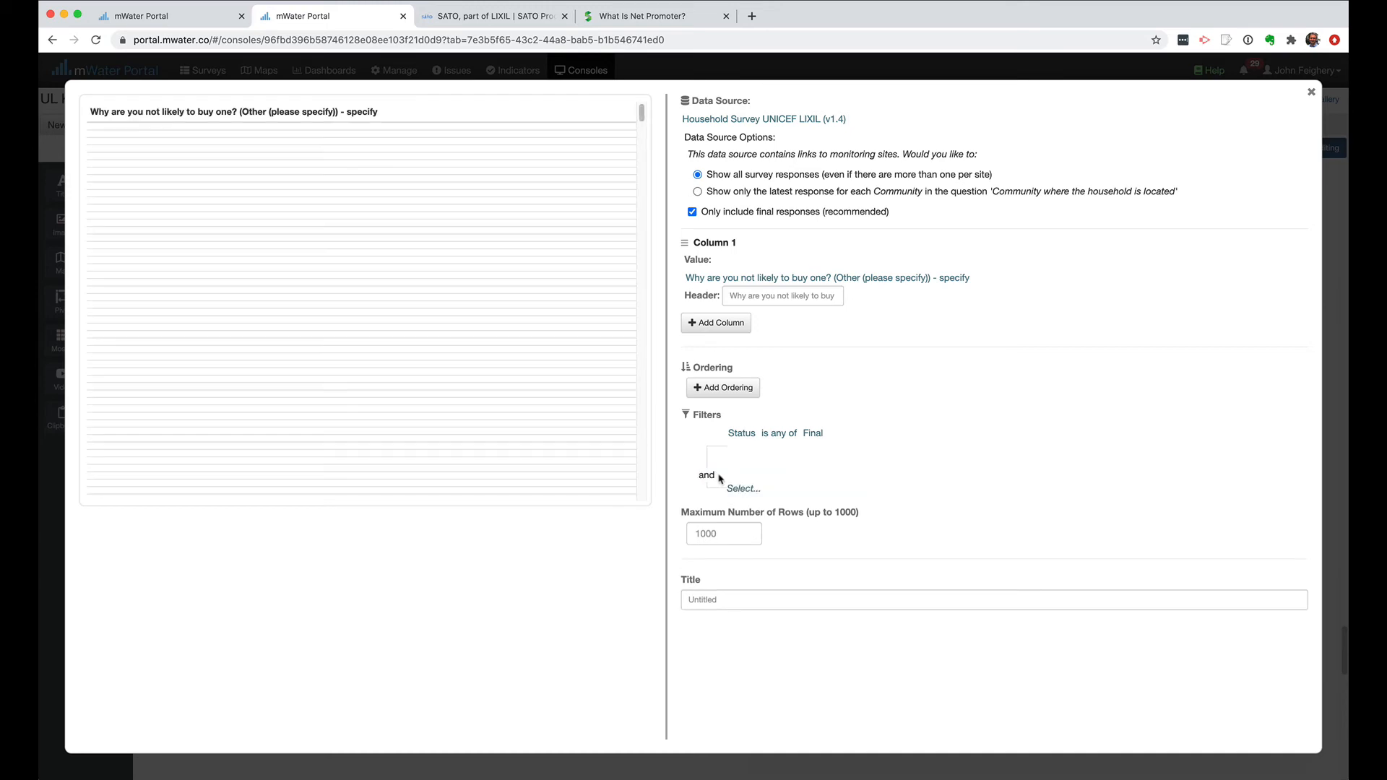
left_click(748, 490)
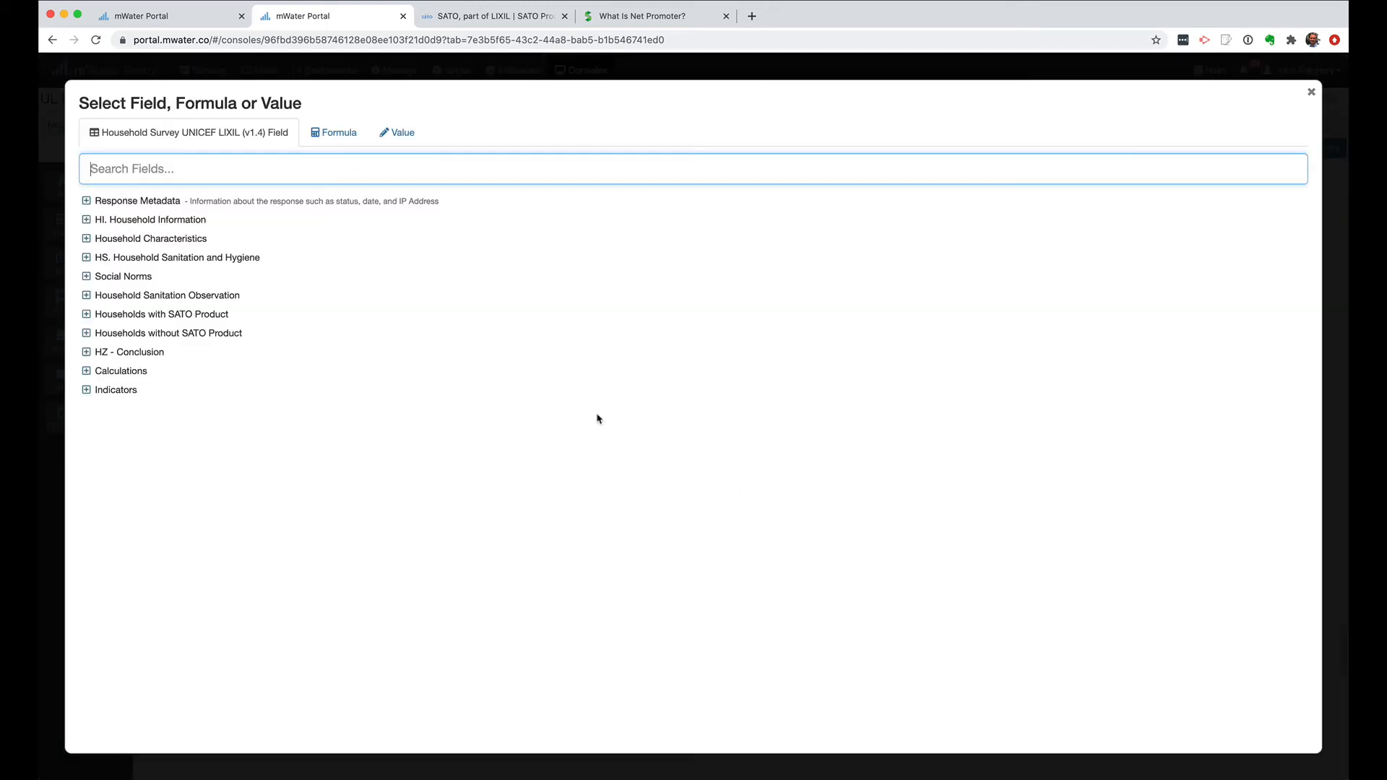
left_click(86, 333)
scroll(209, 469, "down", 3)
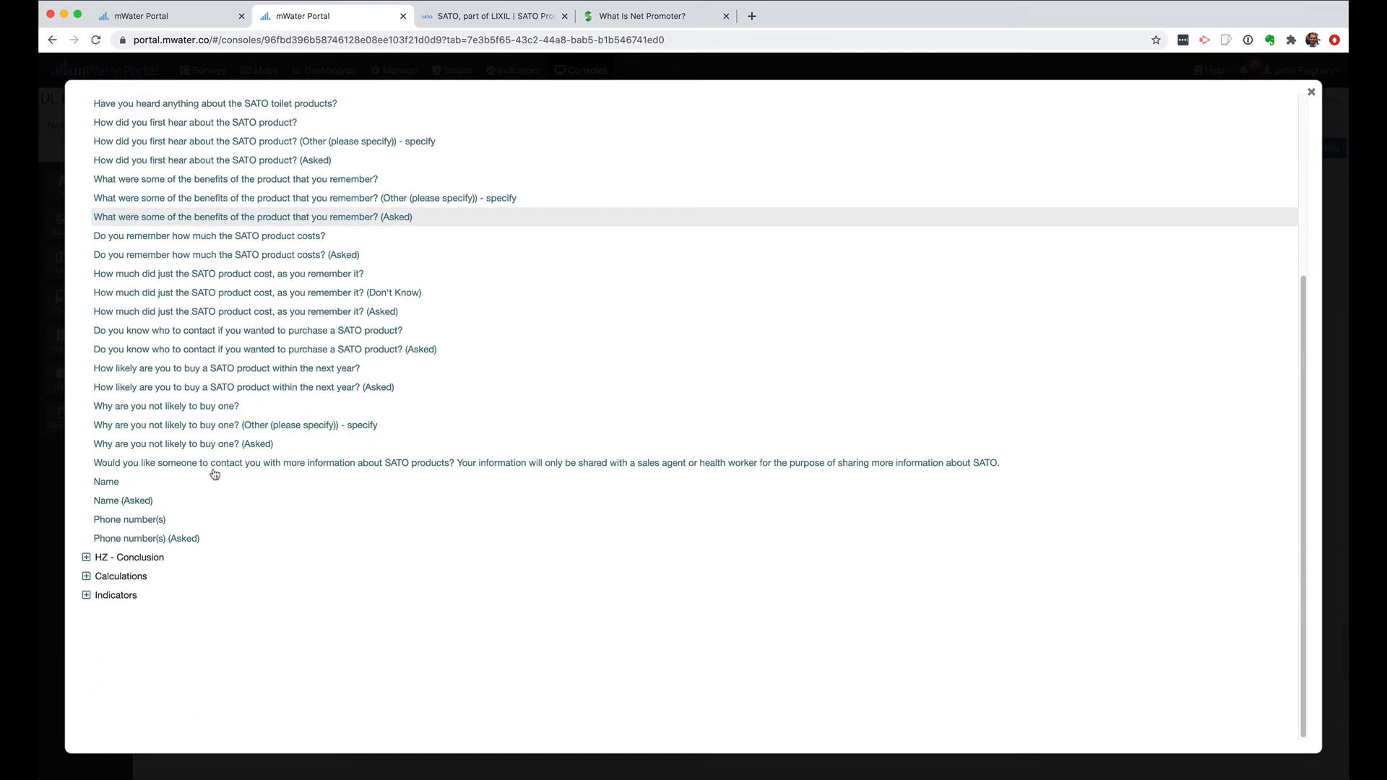
left_click(340, 428)
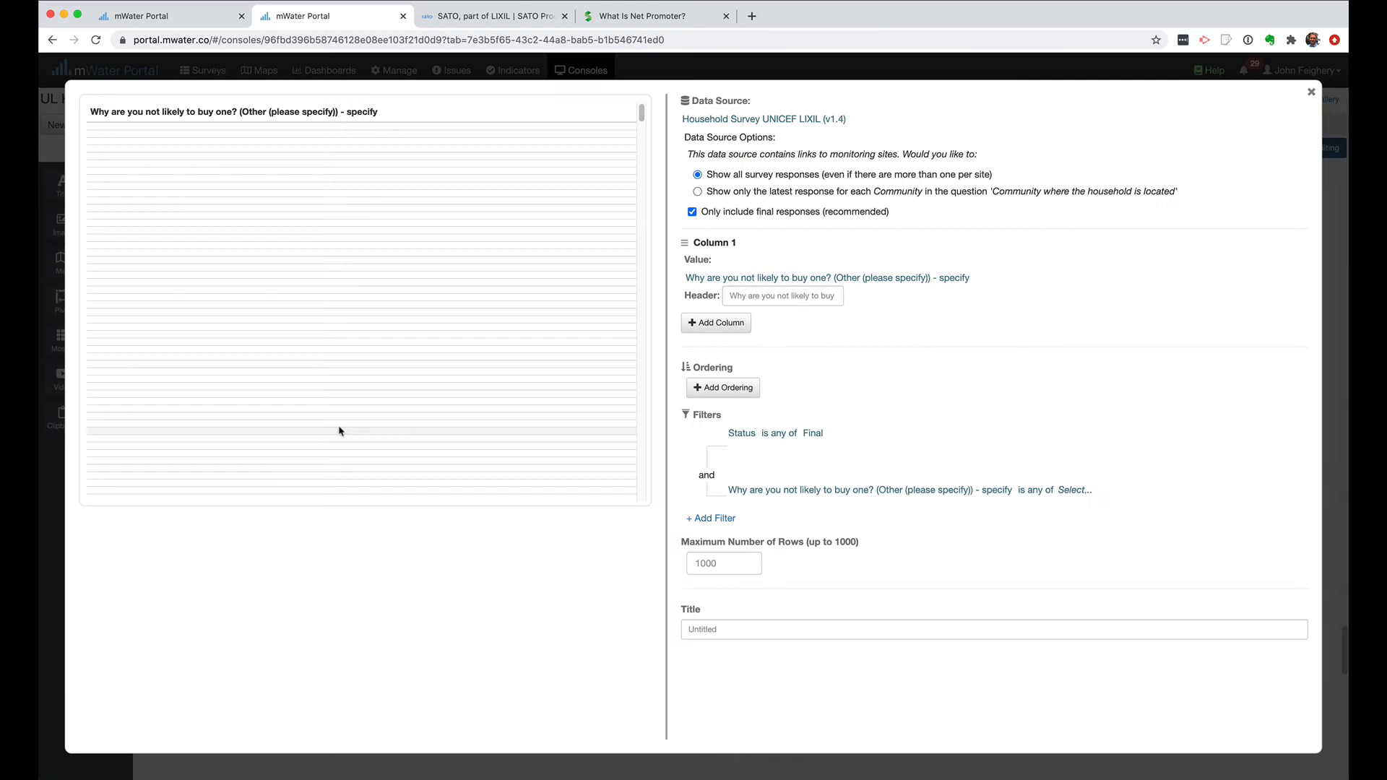
left_click(1036, 496)
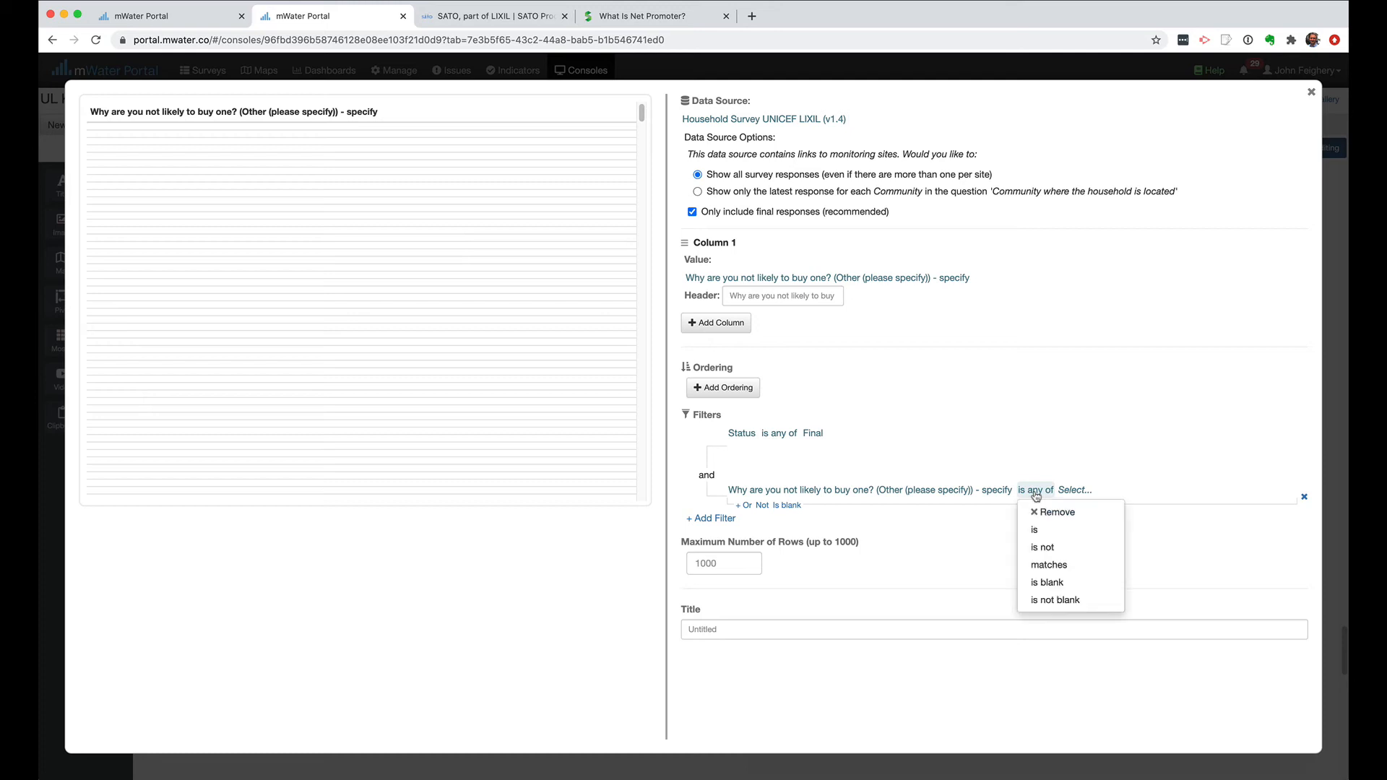
left_click(1057, 602)
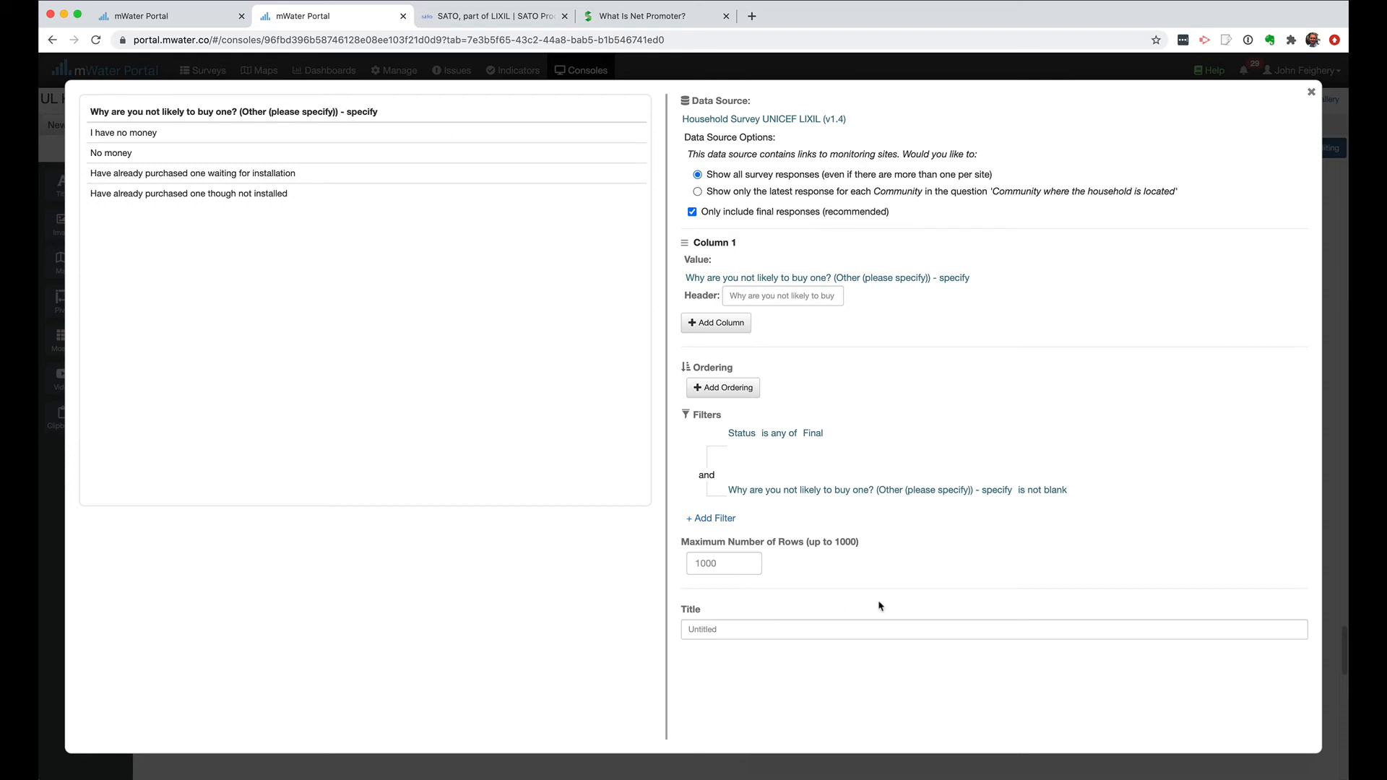
Title the table "Other reason for not wanting to purchase".
left_click(737, 633)
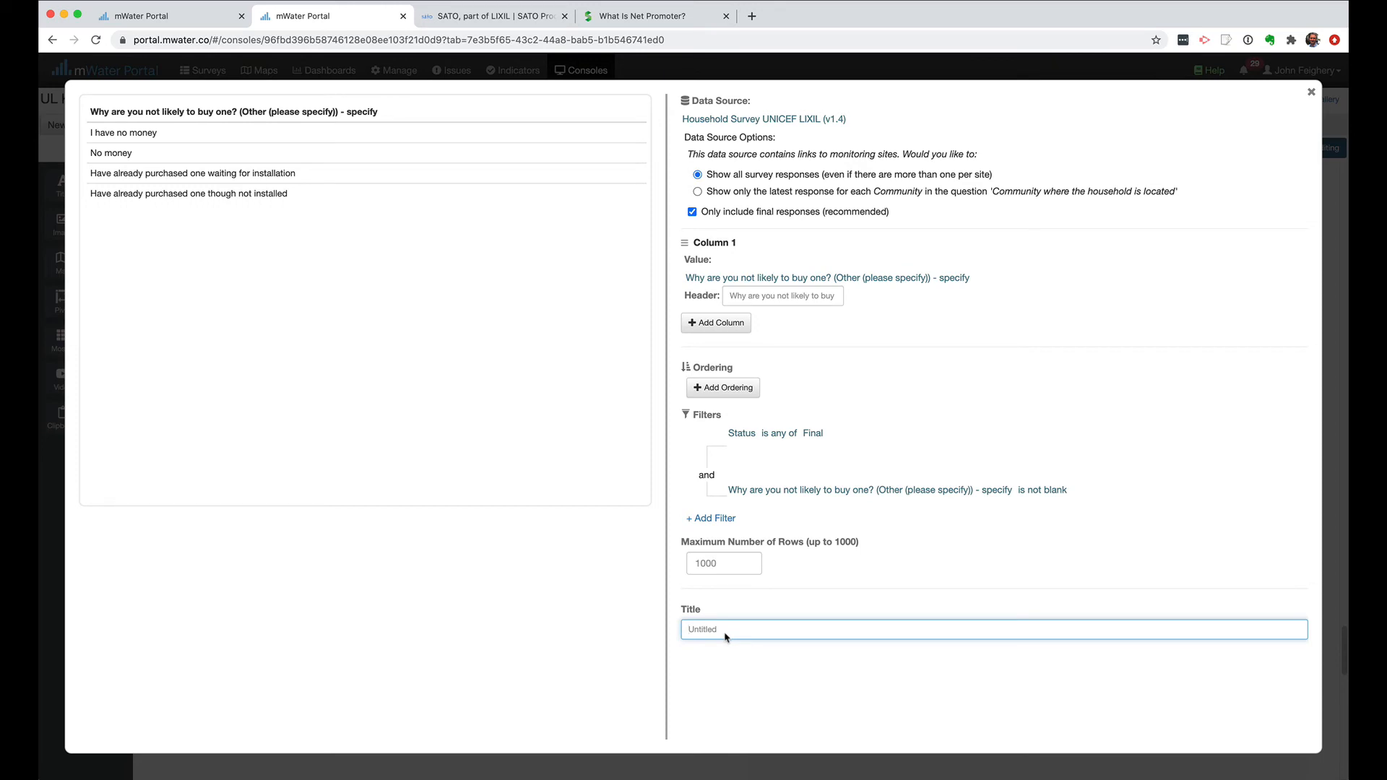
type("Oth")
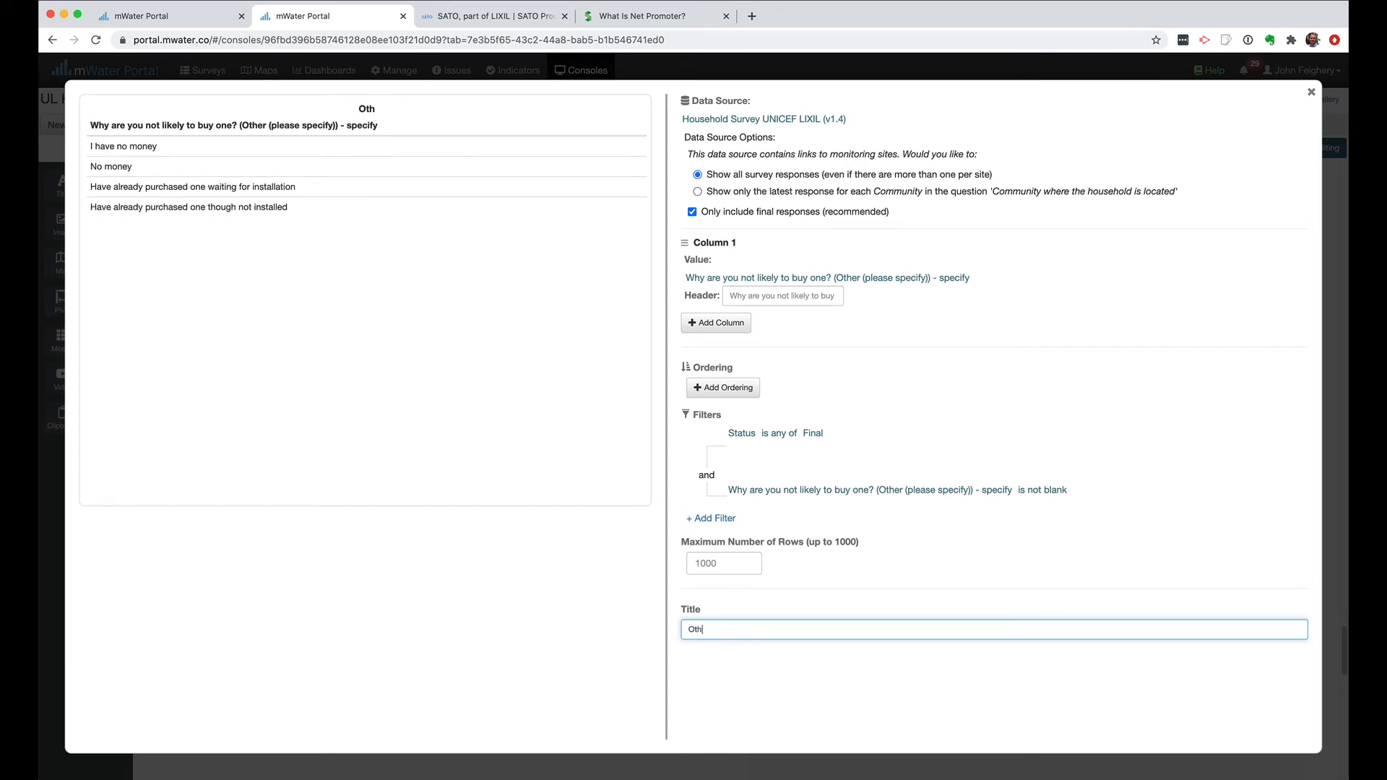
type("er reason for not wanting to purchase")
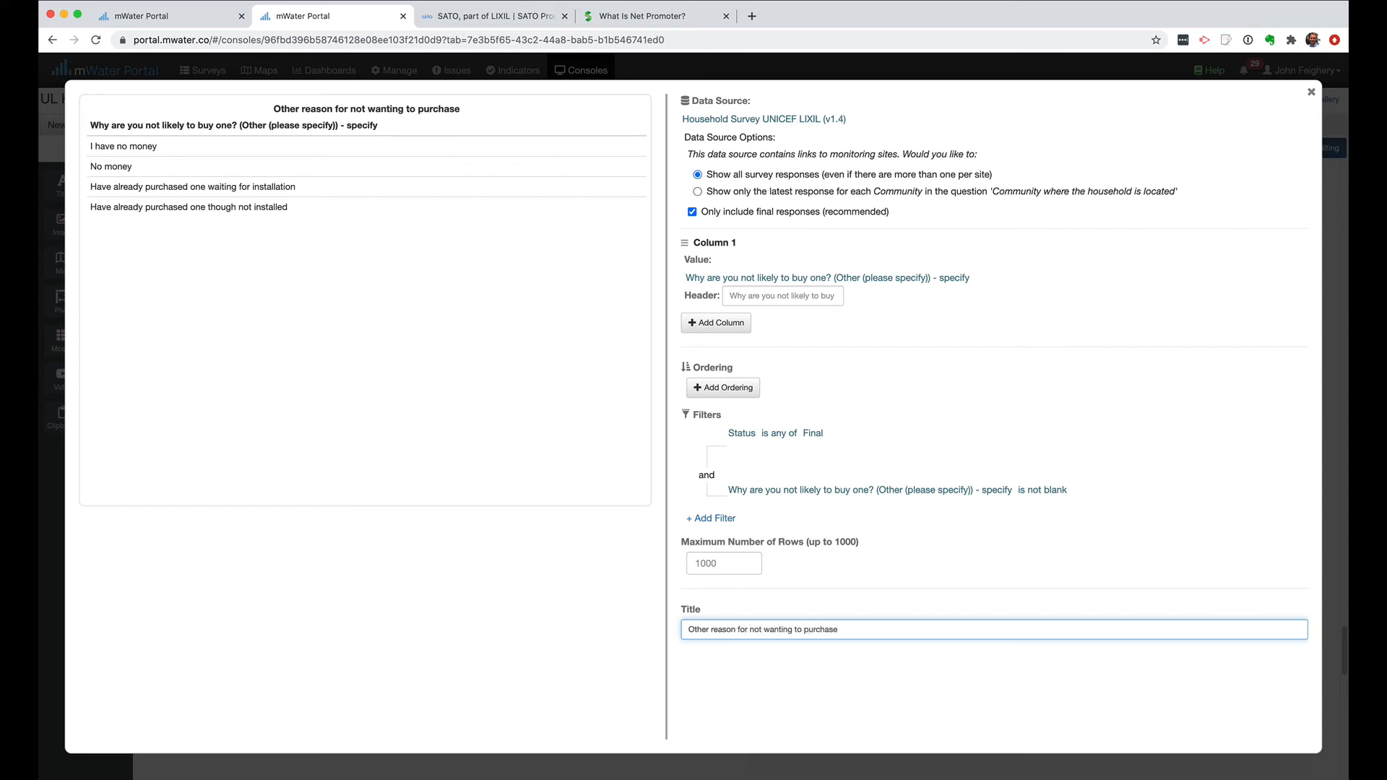
type(" the product")
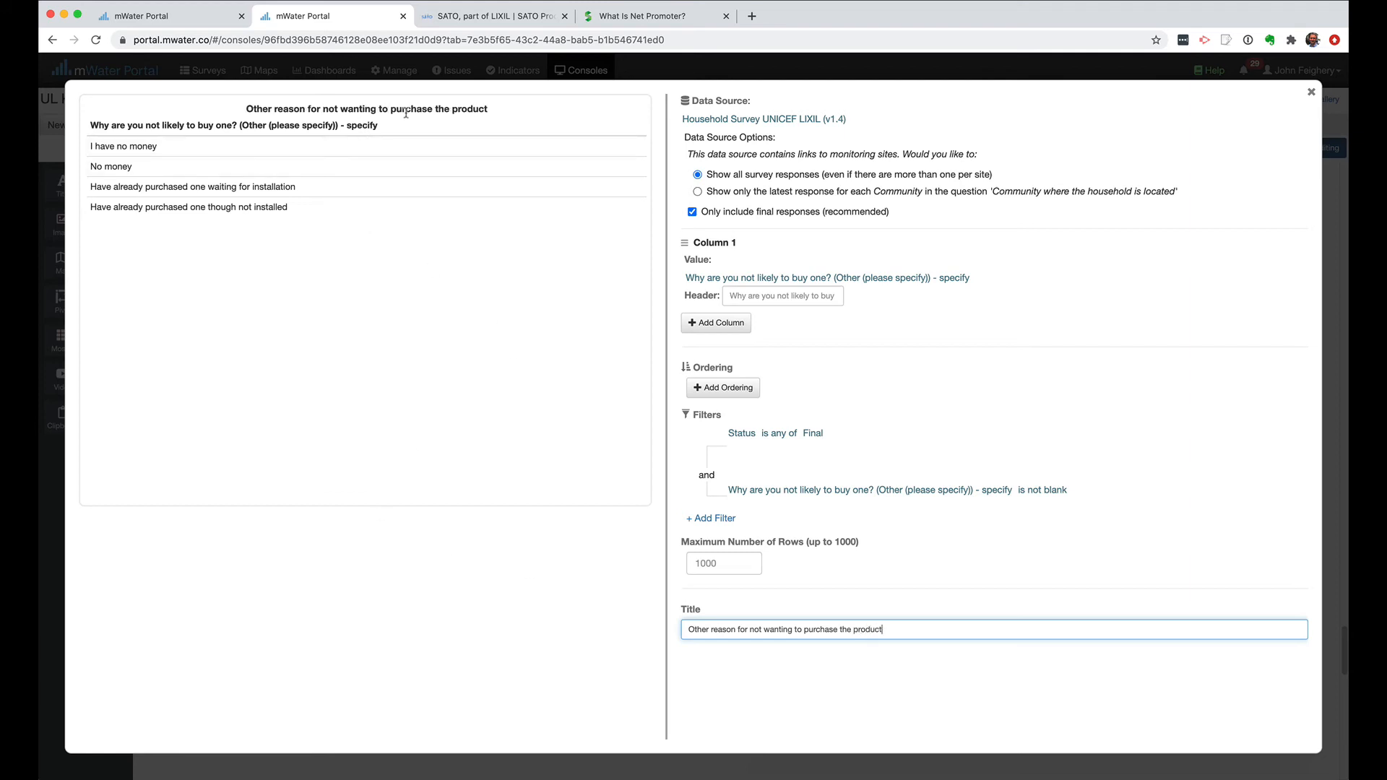
Extend the table title to "Other reason for not wanting to purchase the product" and blank out the column 1 header.
scroll(1029, 372, "up", 1)
scroll(848, 368, "up", 1)
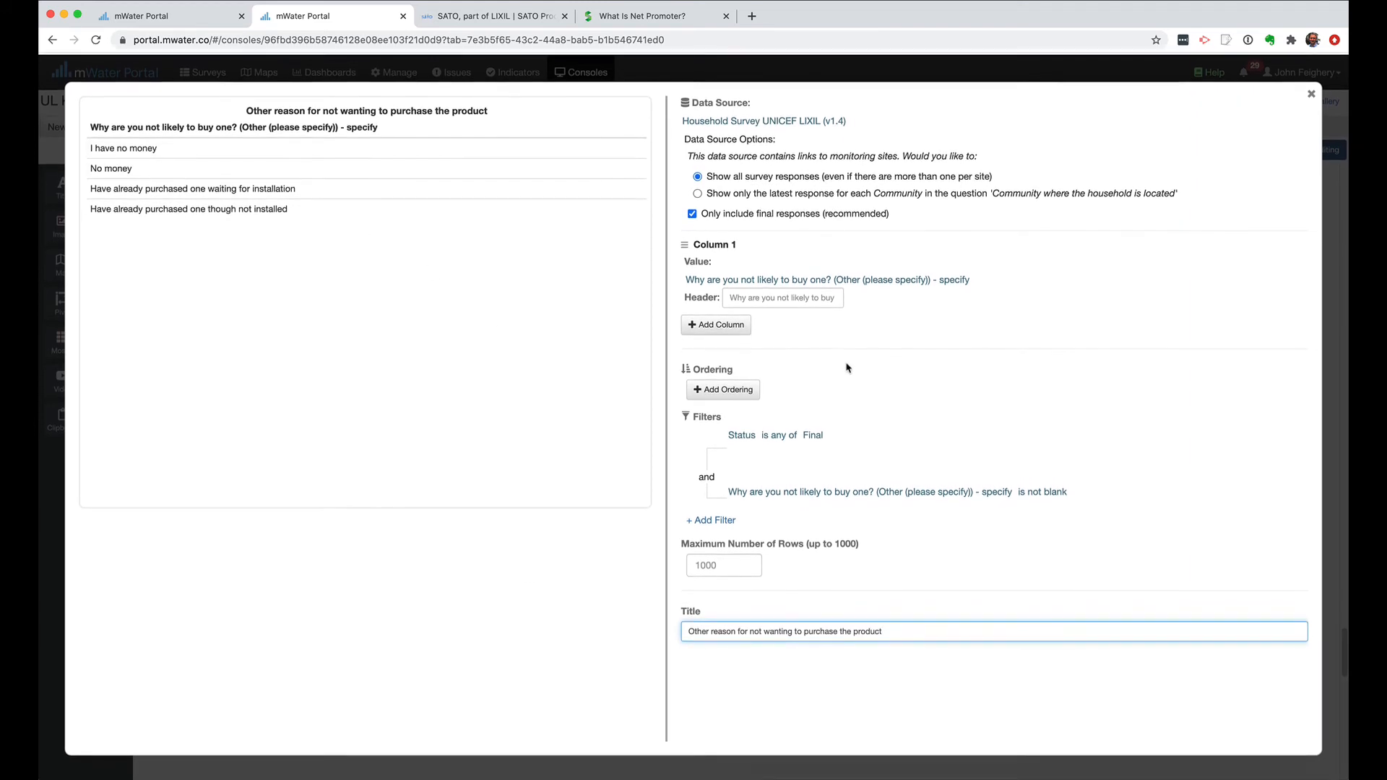
left_click(763, 301)
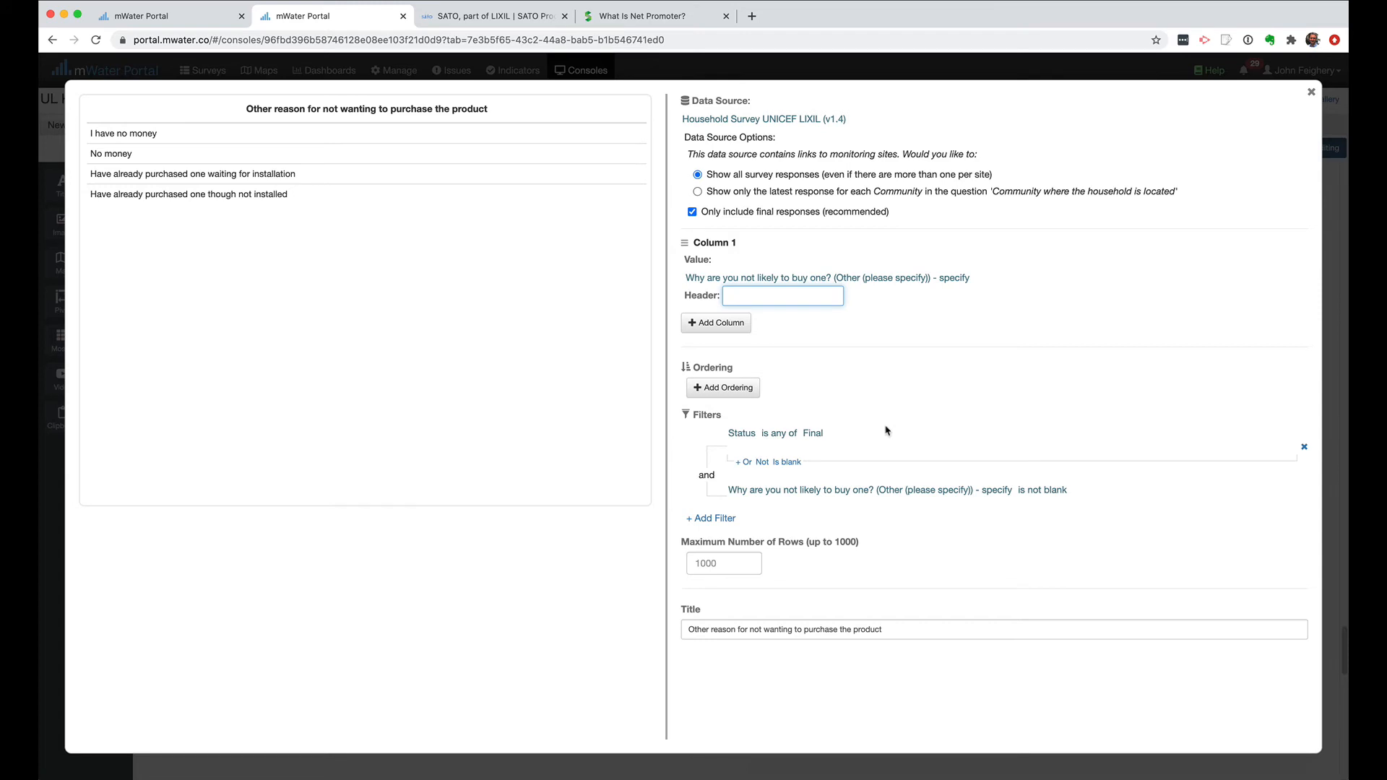
left_click(1312, 93)
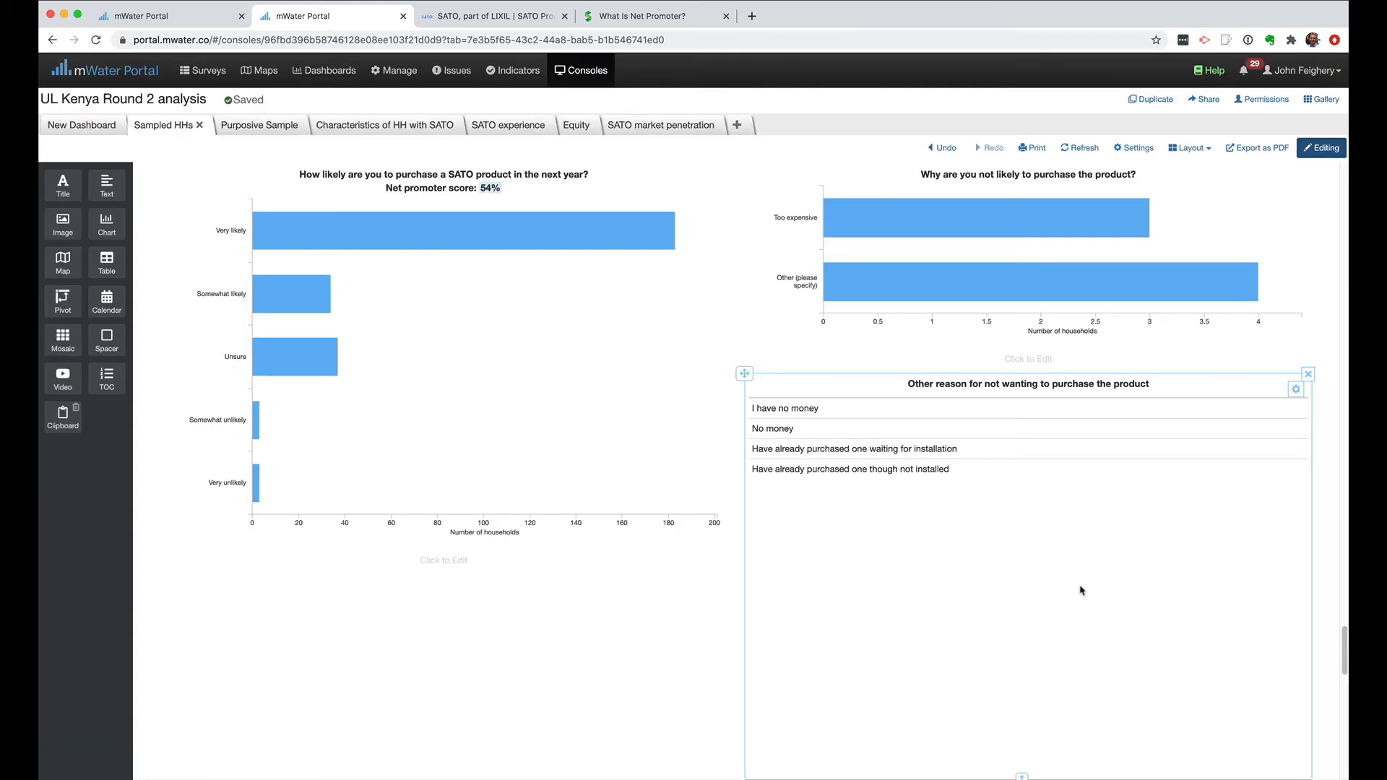
Shorten the other-reasons table widget so that it ends just below its last row.
scroll(1084, 594, "down", 3)
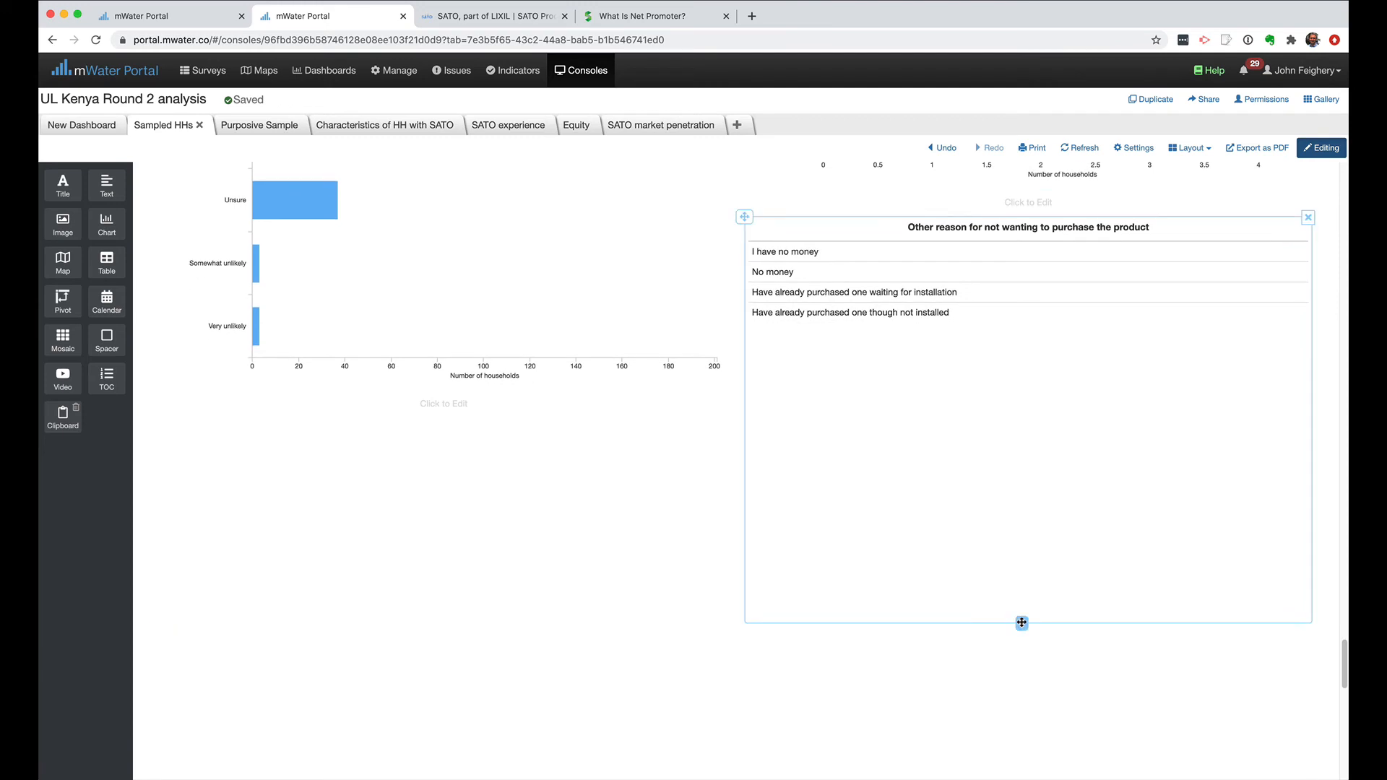
left_click_drag(1021, 623, 1025, 365)
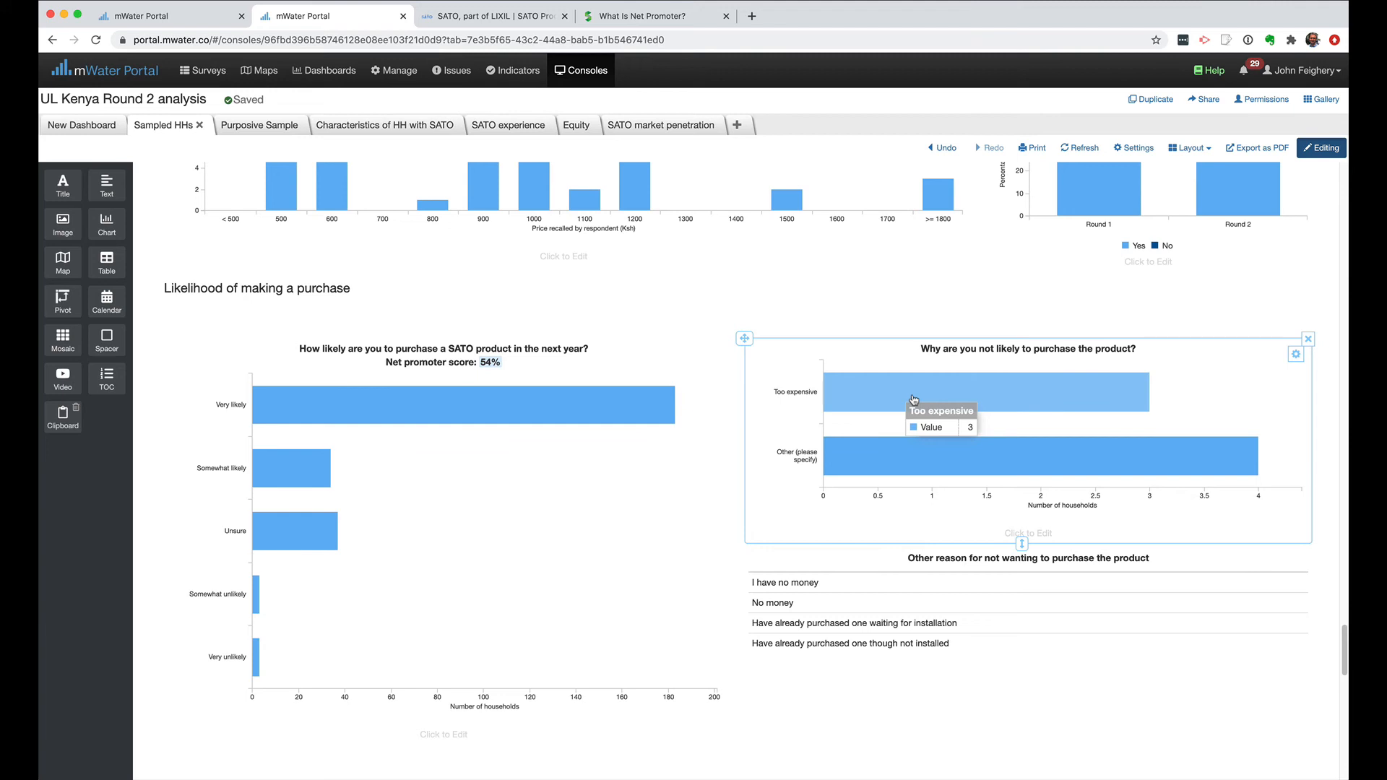
Compare the dashboard's reasons chart and table with survey question HW5, examining its answer choices and conditions in the survey design.
left_click(172, 16)
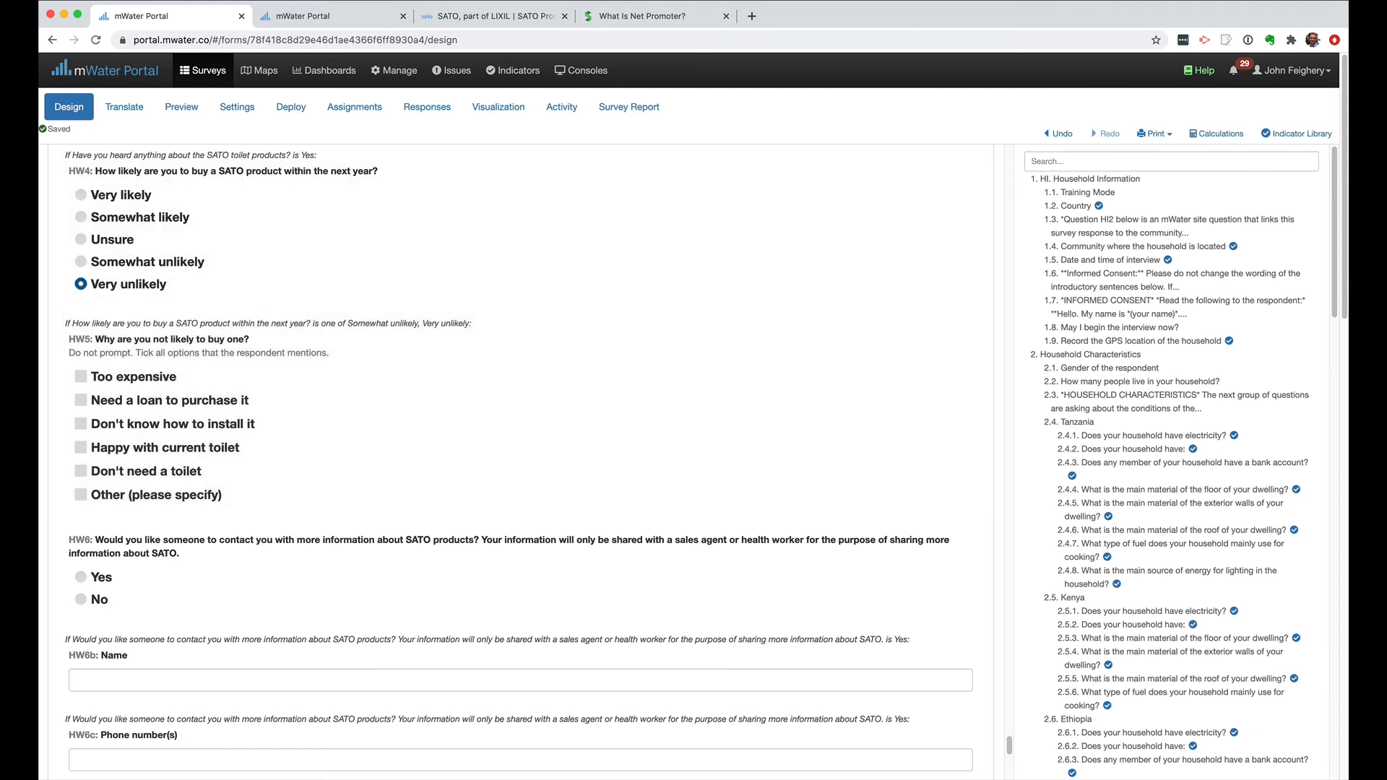
left_click(336, 16)
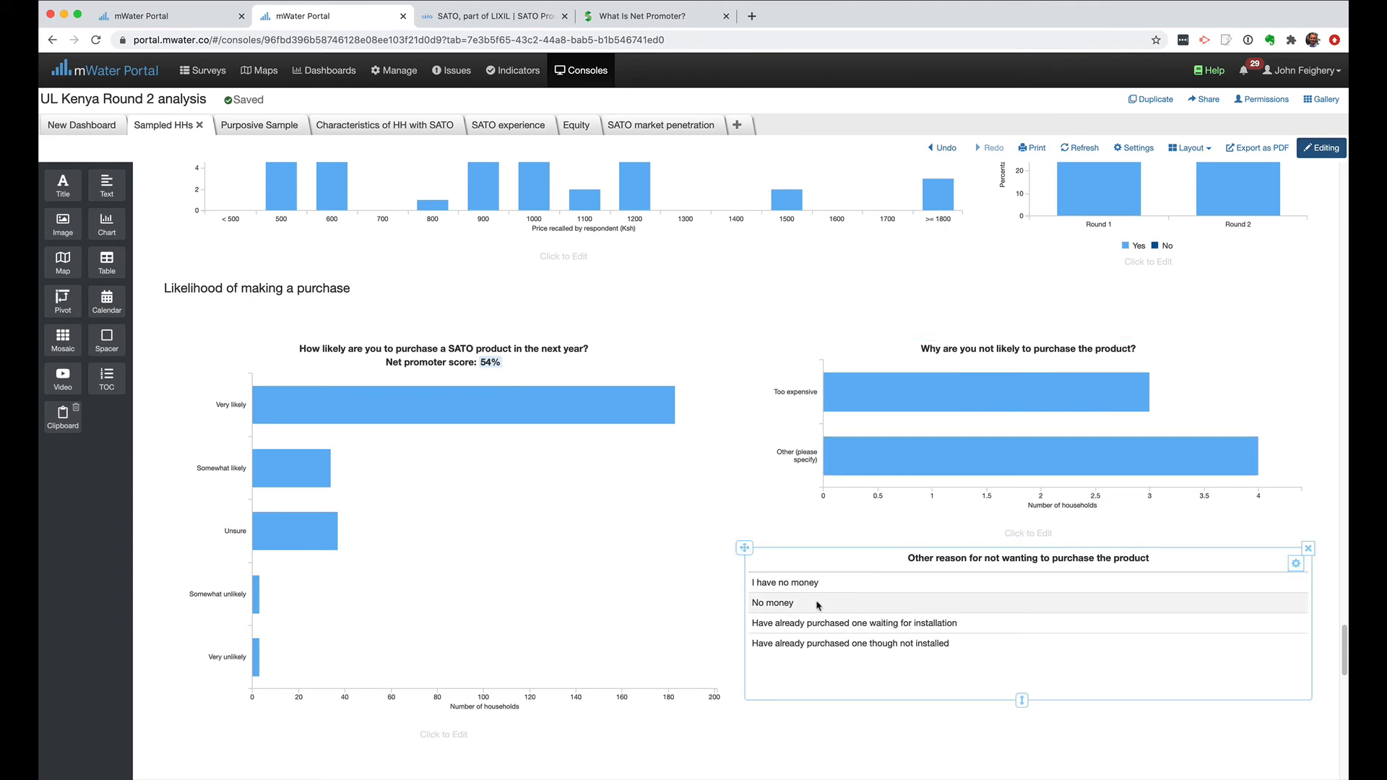
left_click(183, 21)
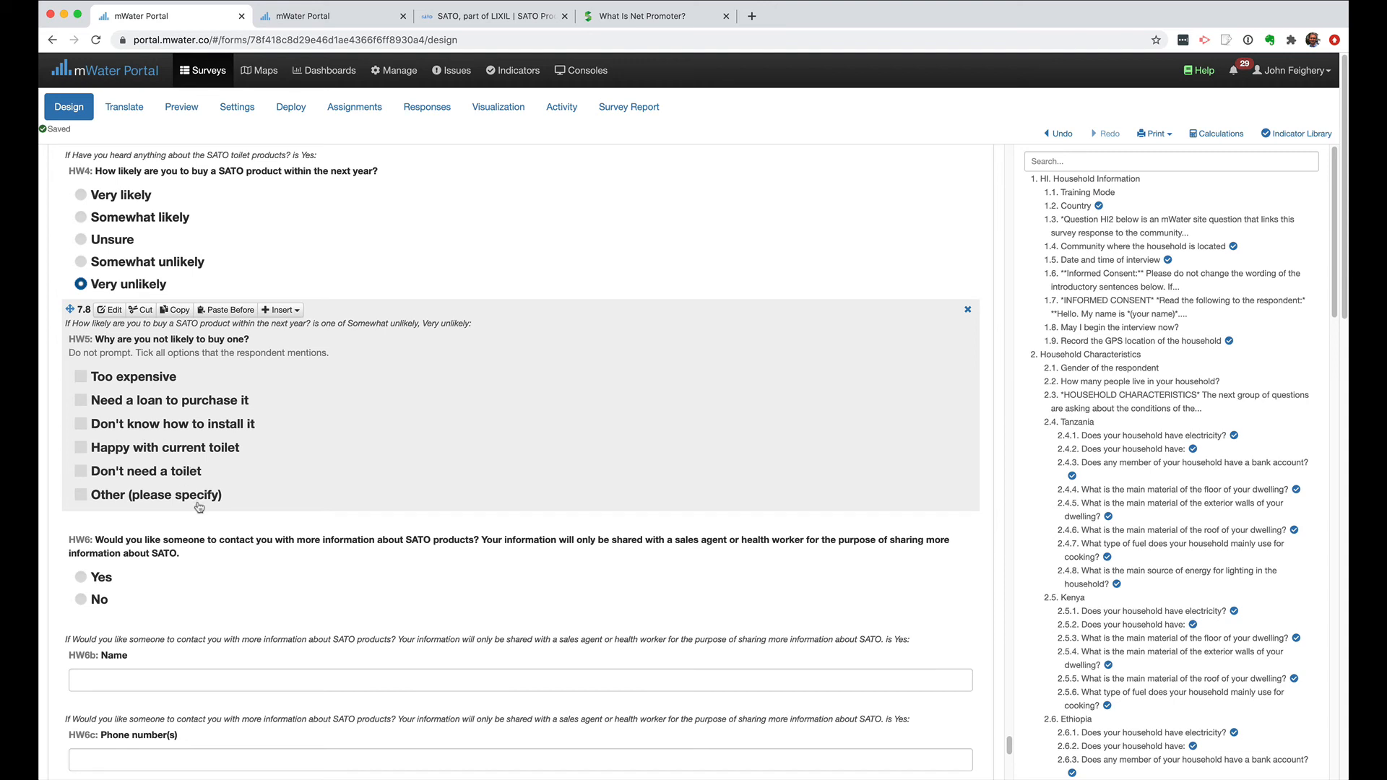
left_click(110, 310)
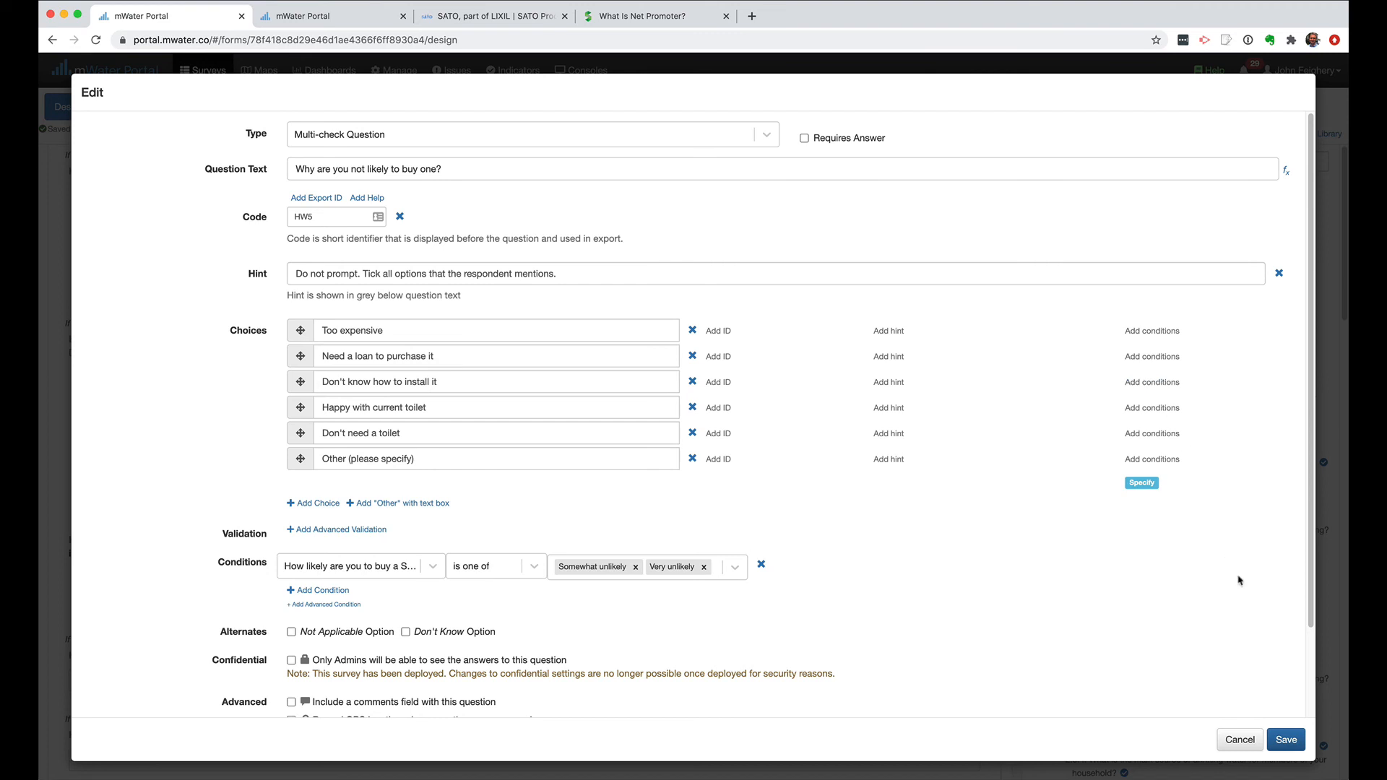
left_click(1240, 740)
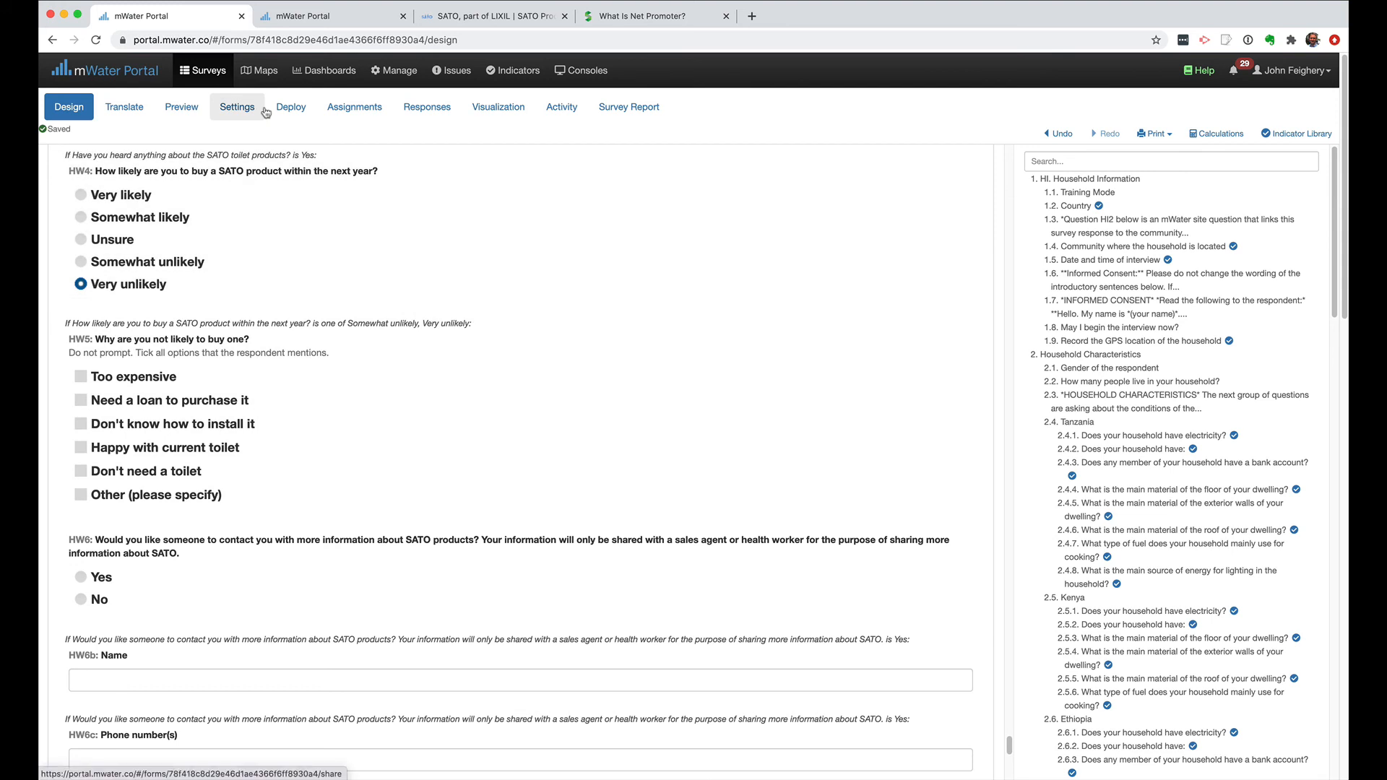
left_click(326, 24)
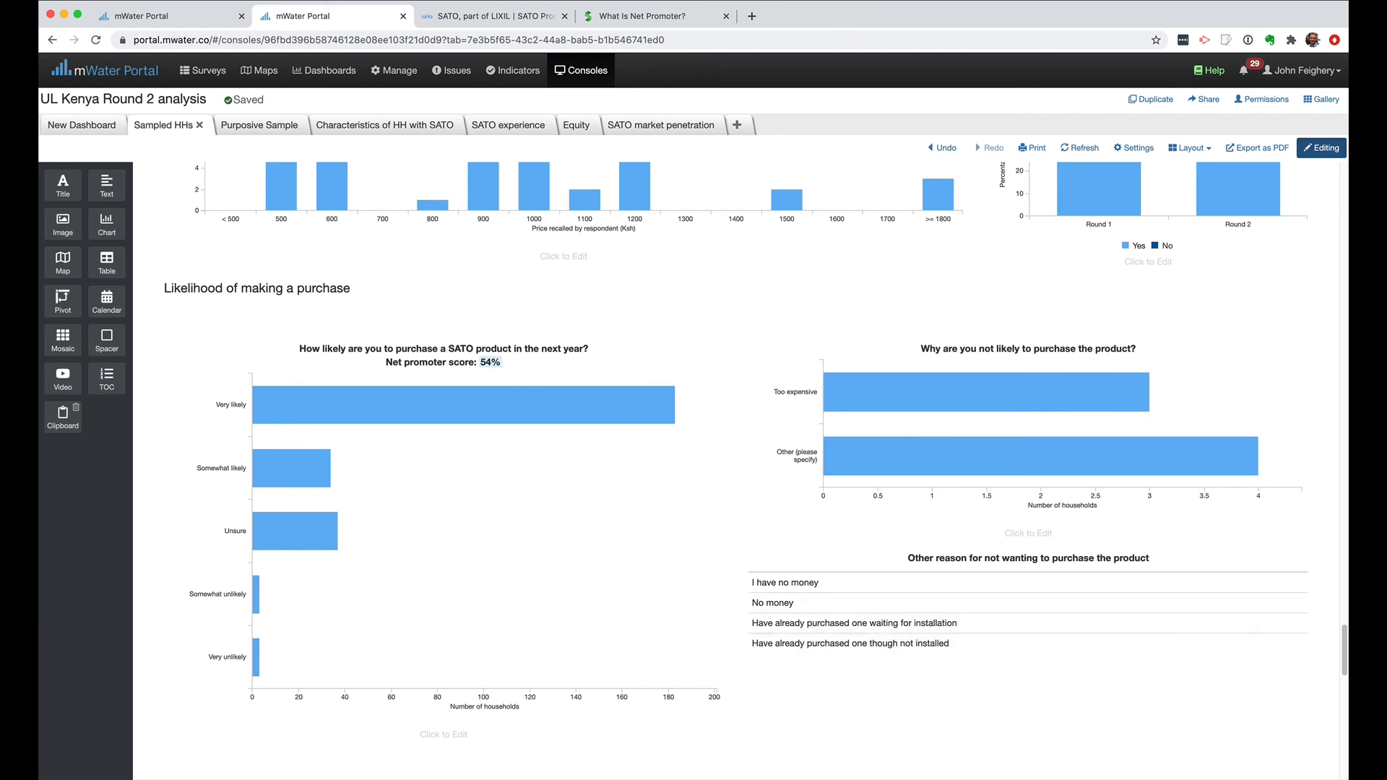
left_click(170, 16)
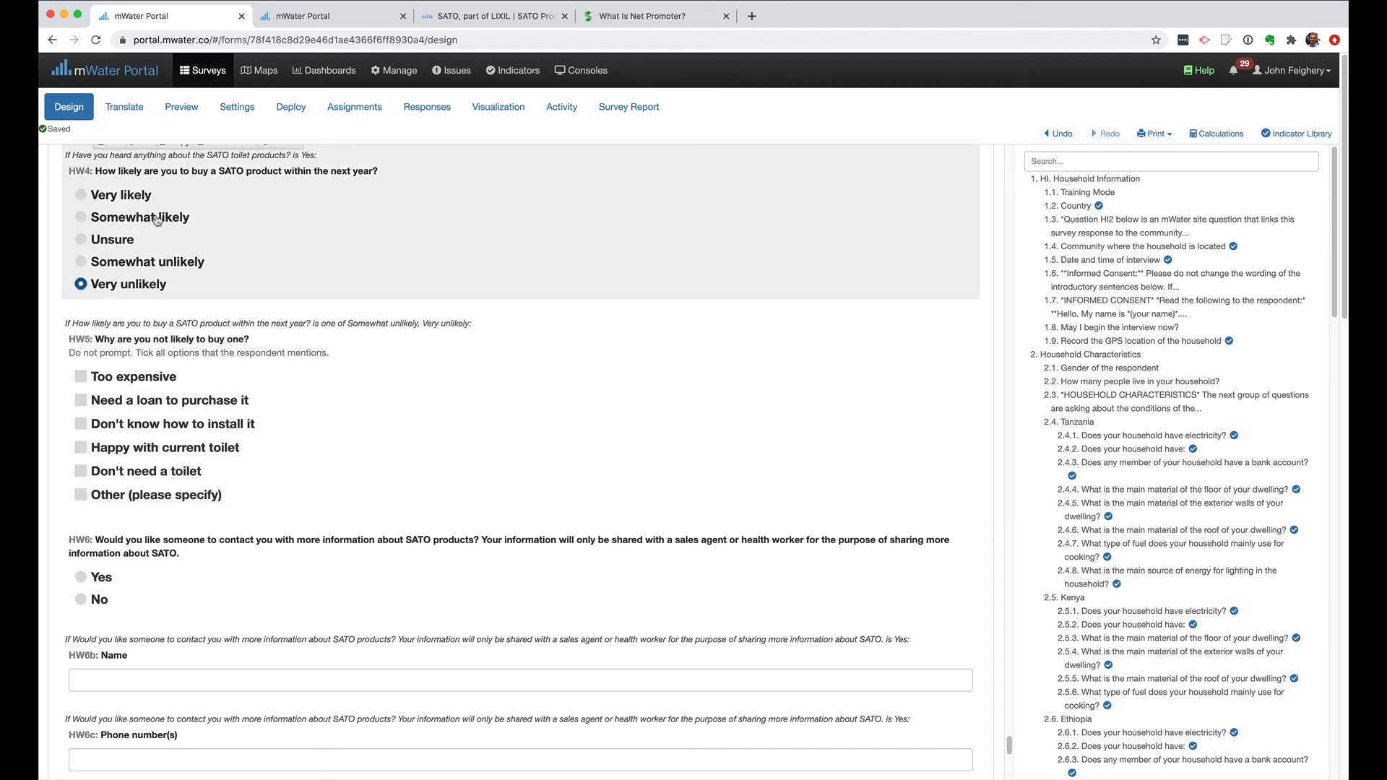
left_click(343, 23)
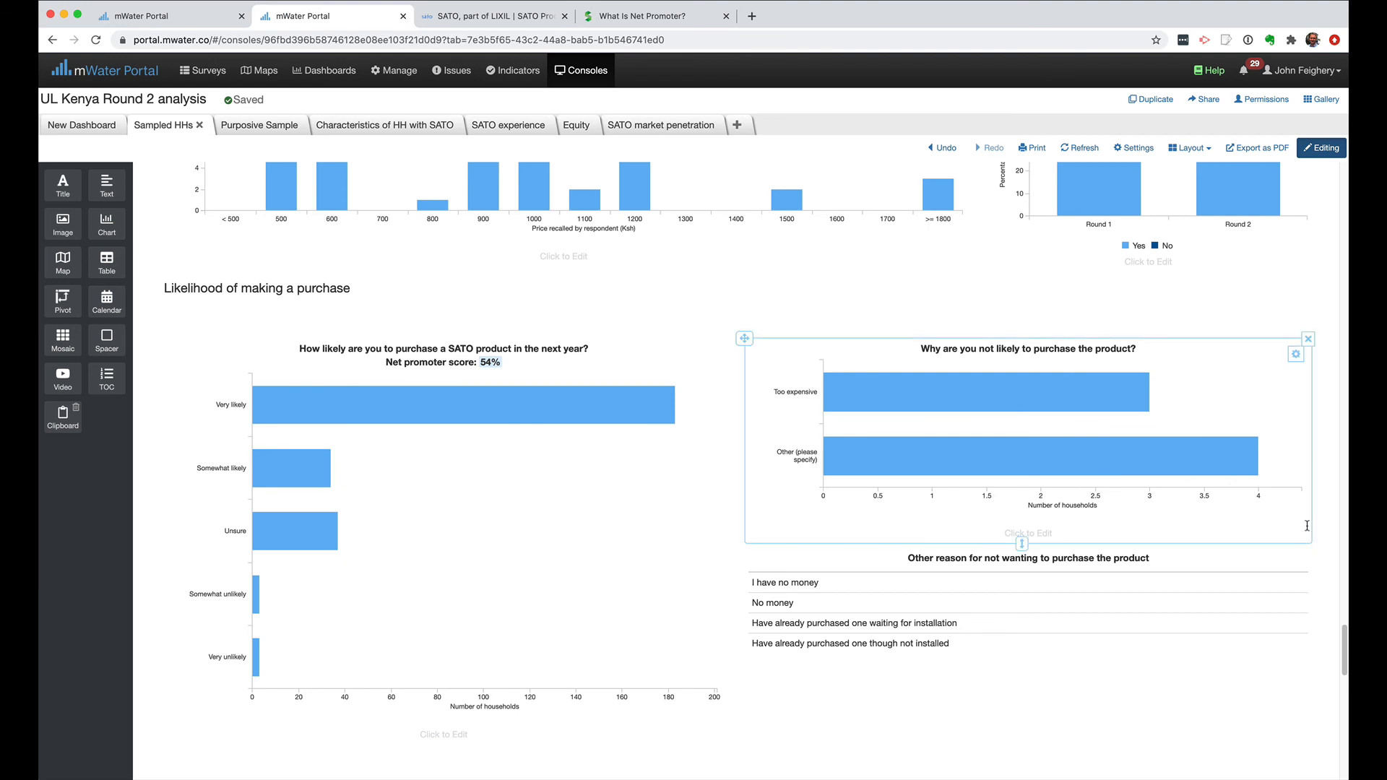
Leave the dashboard's editing mode and capture a screenshot of the "Likelihood of making a purchase" charts and table.
left_click(1324, 149)
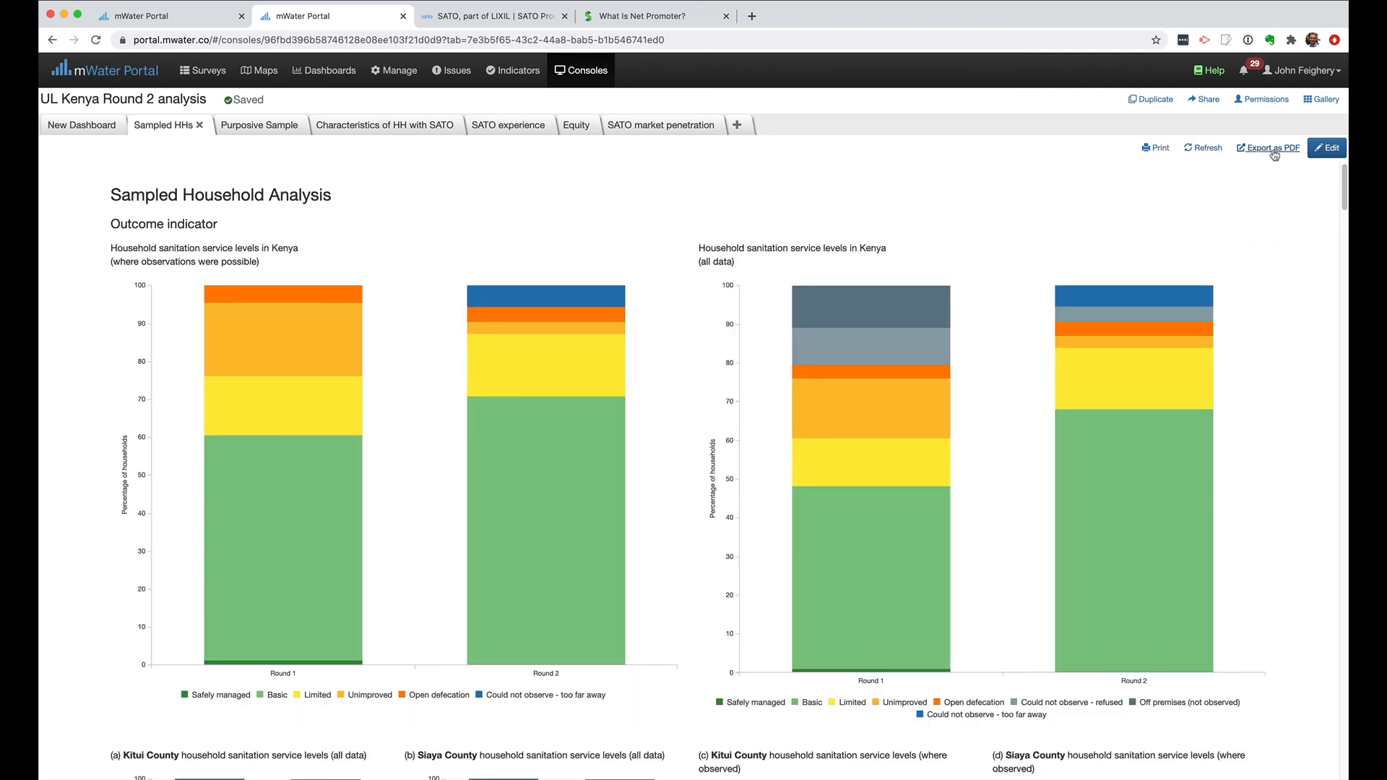
scroll(1285, 389, "down", 20)
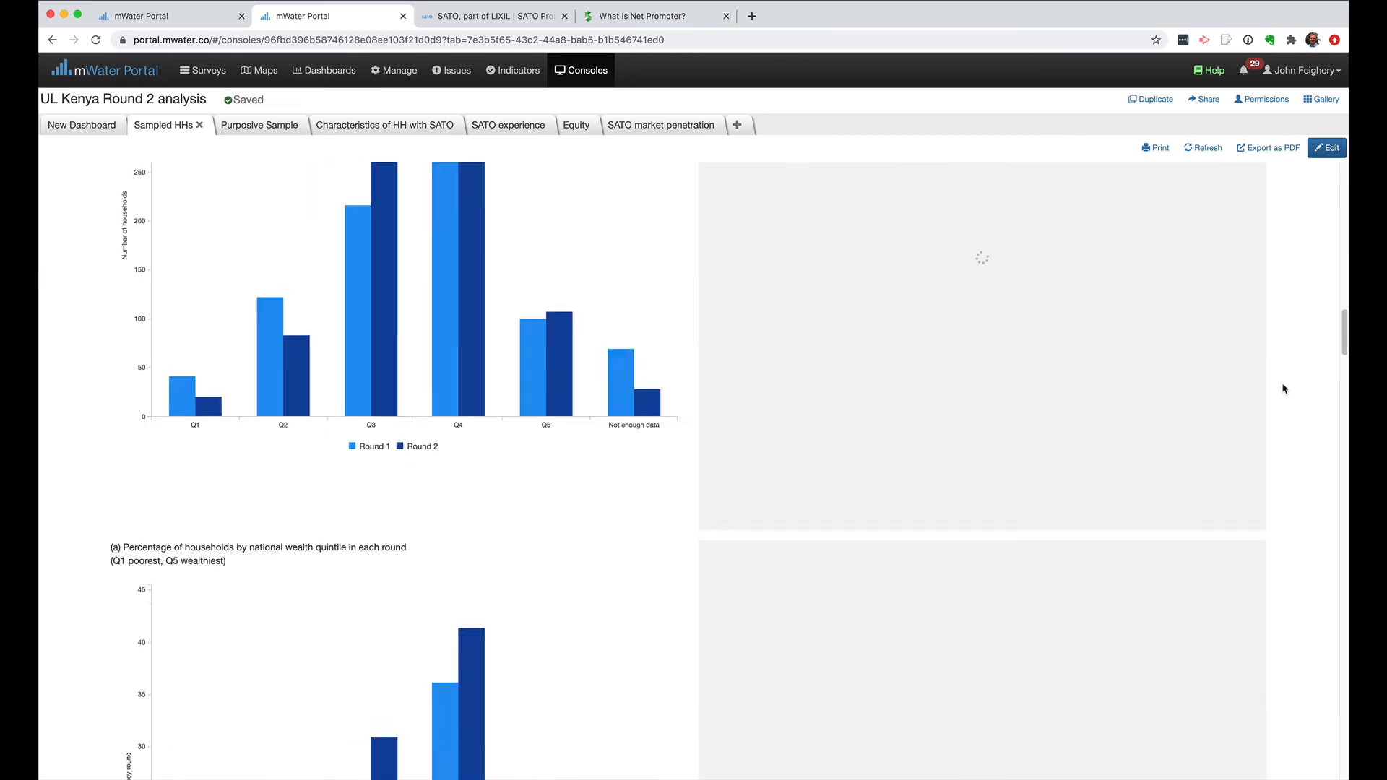
scroll(1285, 389, "down", 20)
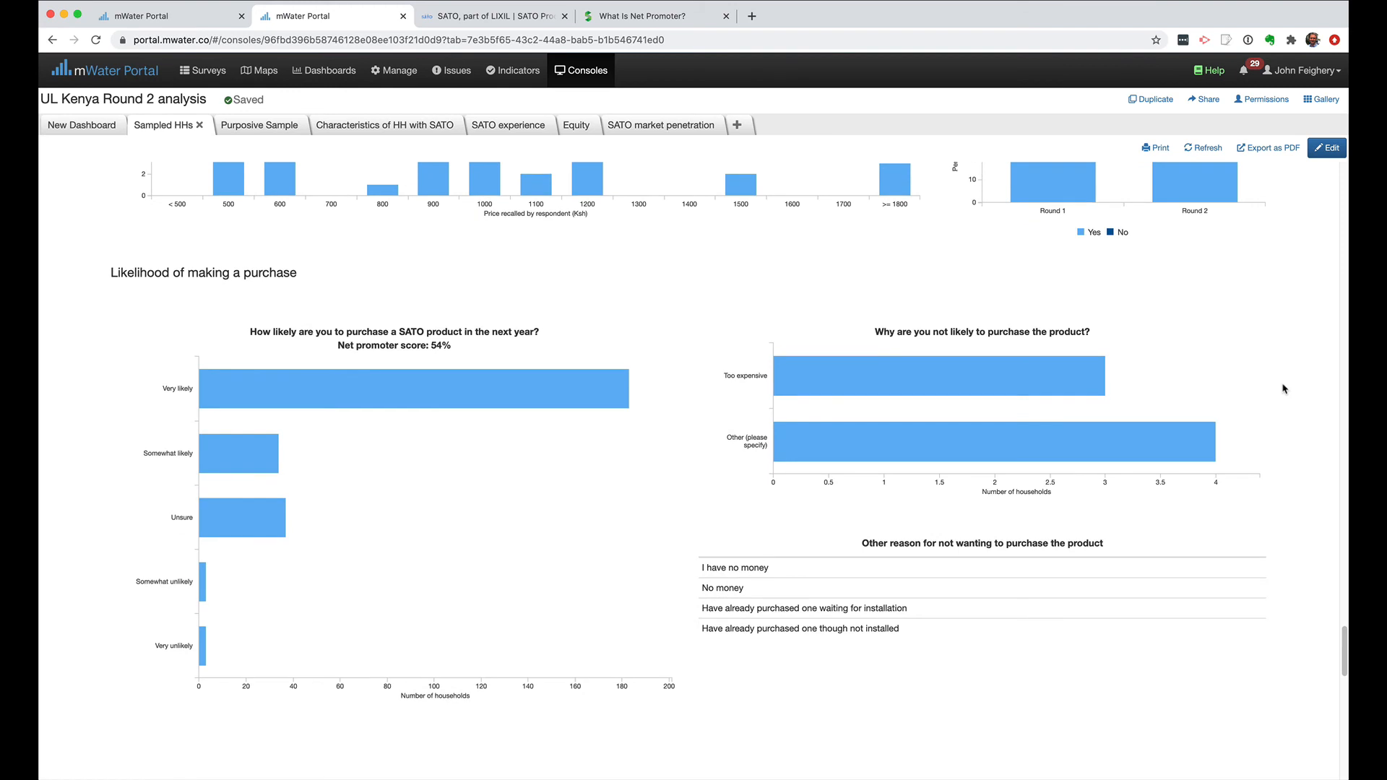
key("super+shift+4")
left_click_drag(89, 302, 1309, 728)
mouse_move(1347, 778)
left_mouse_down()
mouse_move(1327, 771)
mouse_move(1359, 776)
left_mouse_up()
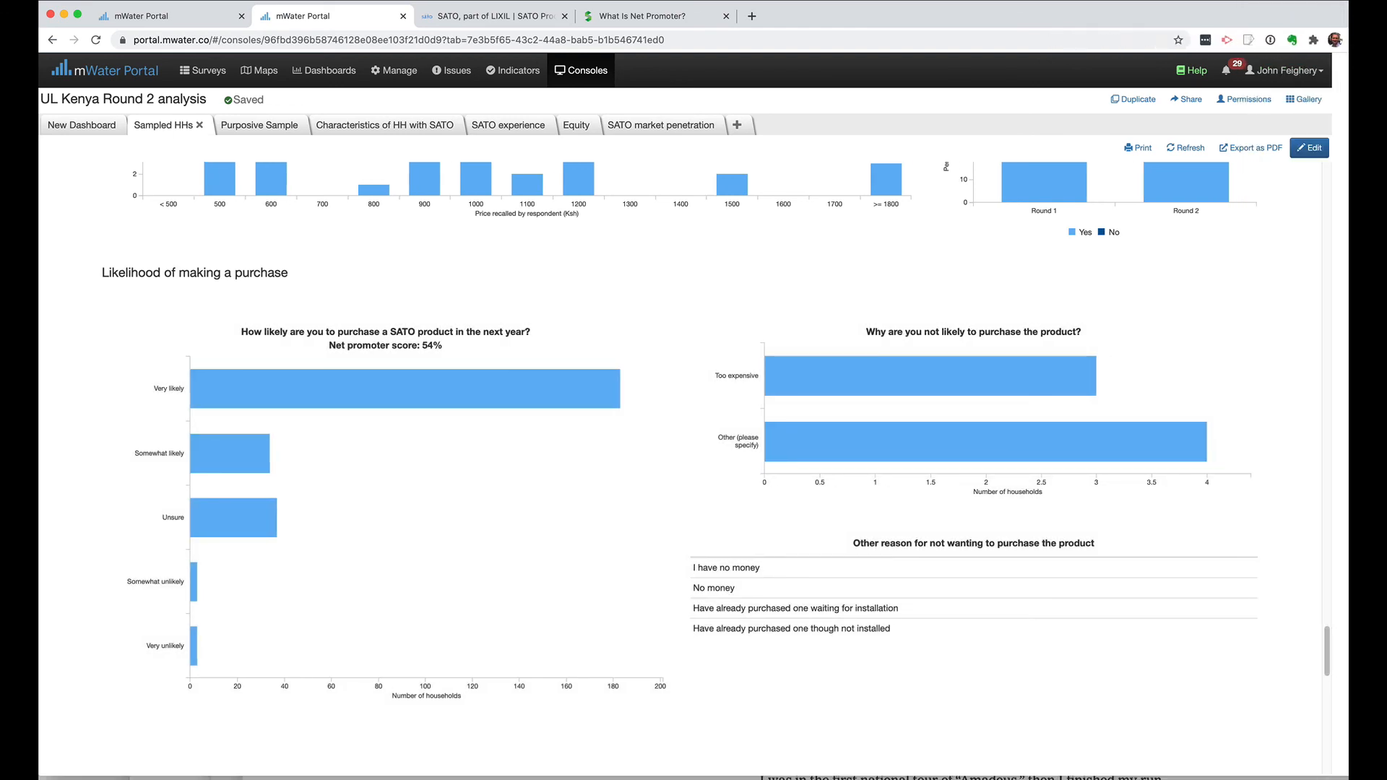
left_click_drag(1356, 779, 1349, 779)
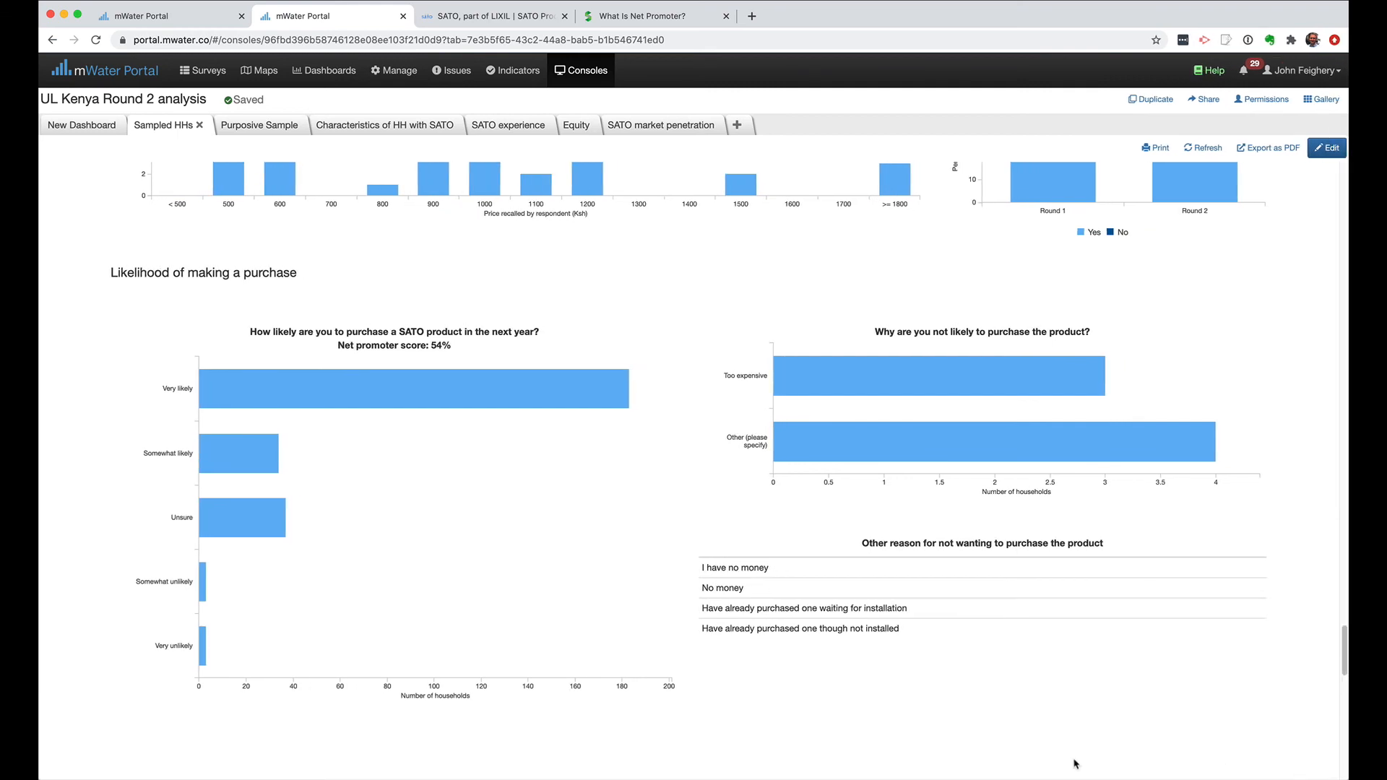